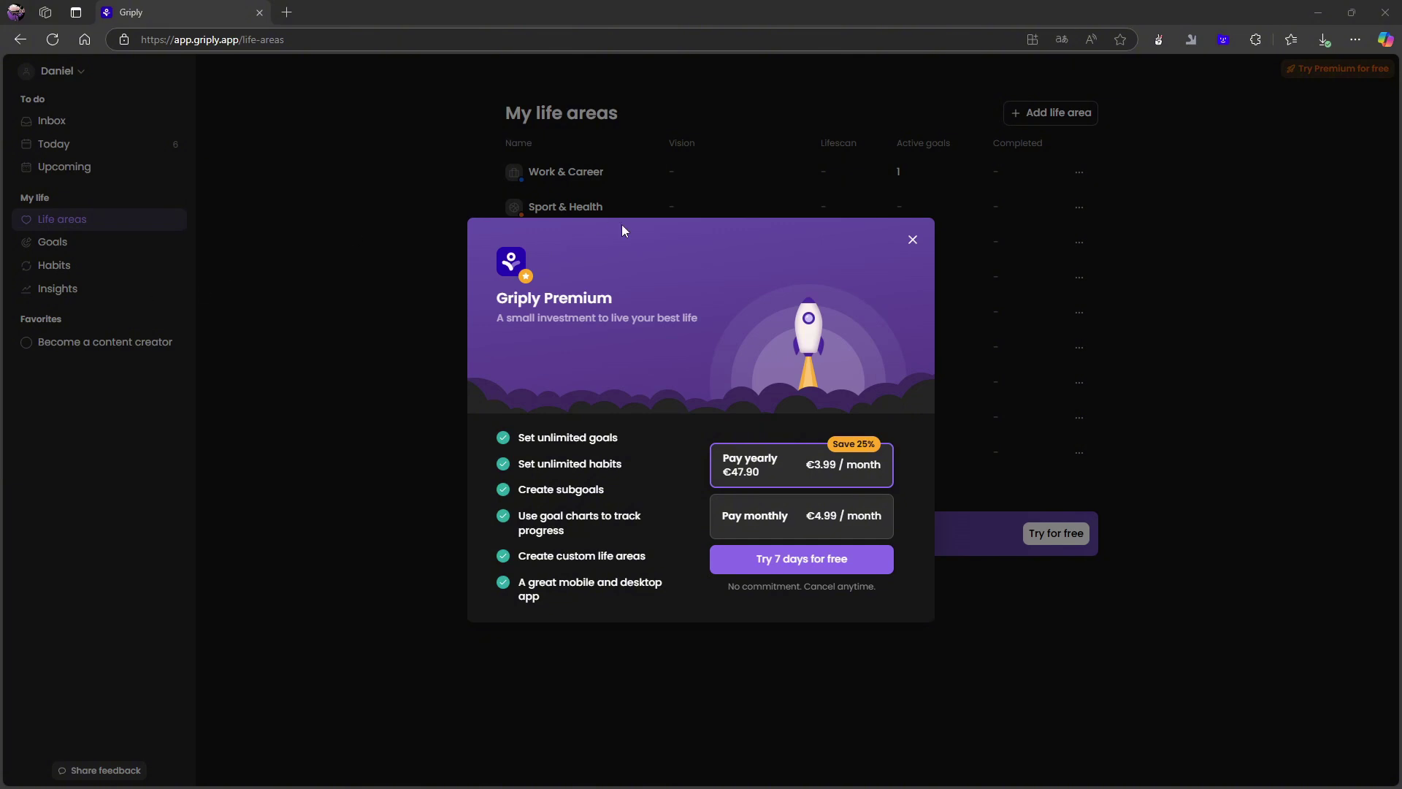
Dismiss the Premium offer and mark all four Explore Griply tasks in the Today list as completed.
click(911, 245)
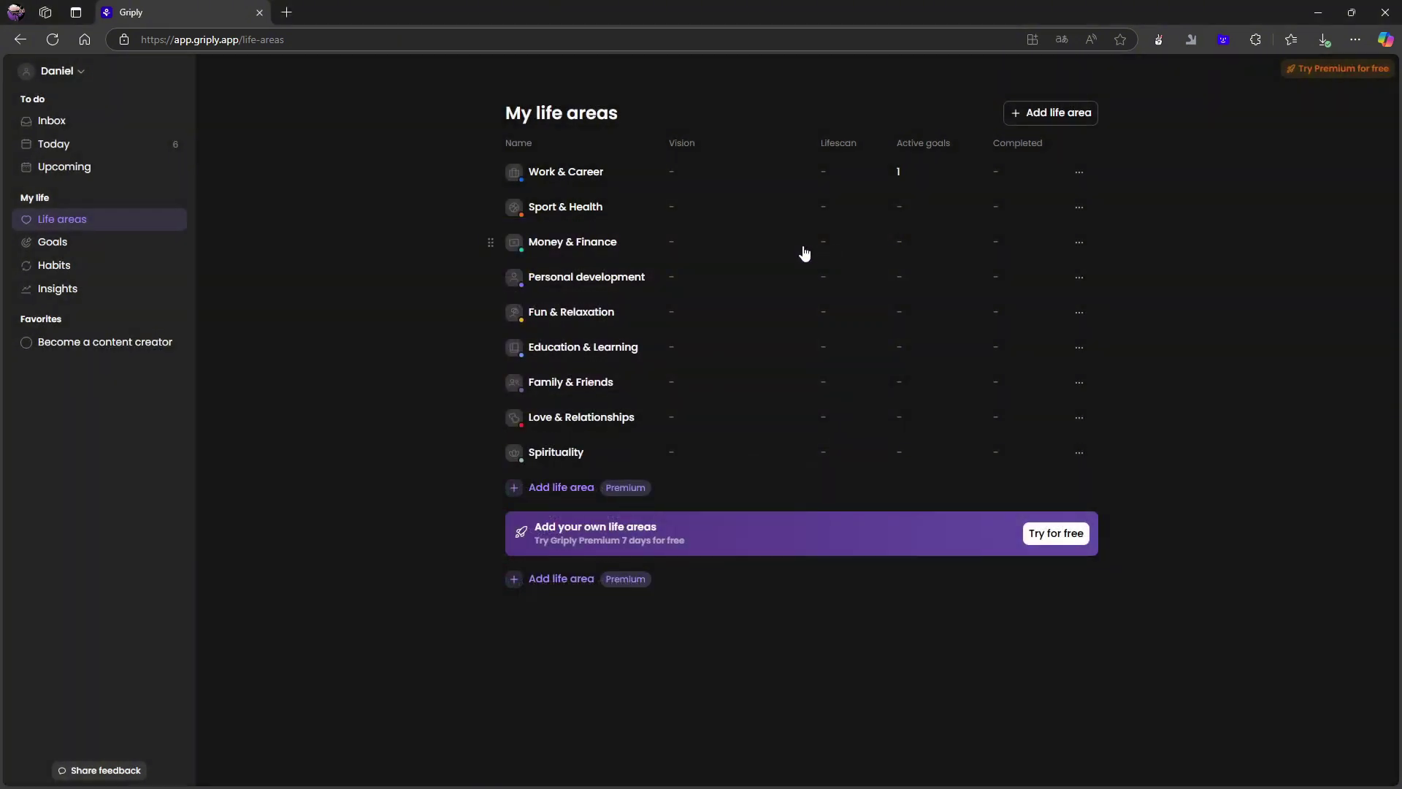
click(82, 130)
click(88, 144)
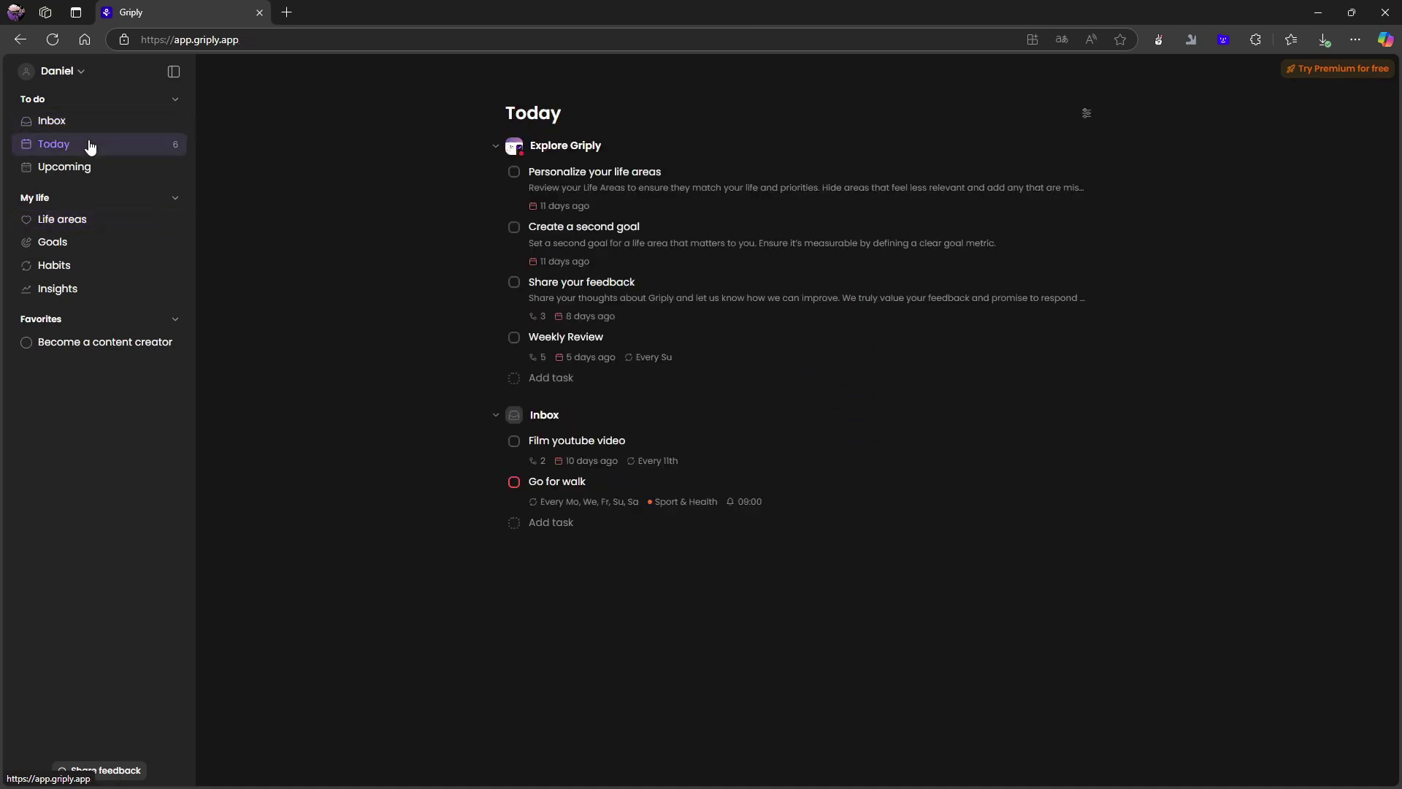
click(514, 175)
click(513, 173)
click(514, 174)
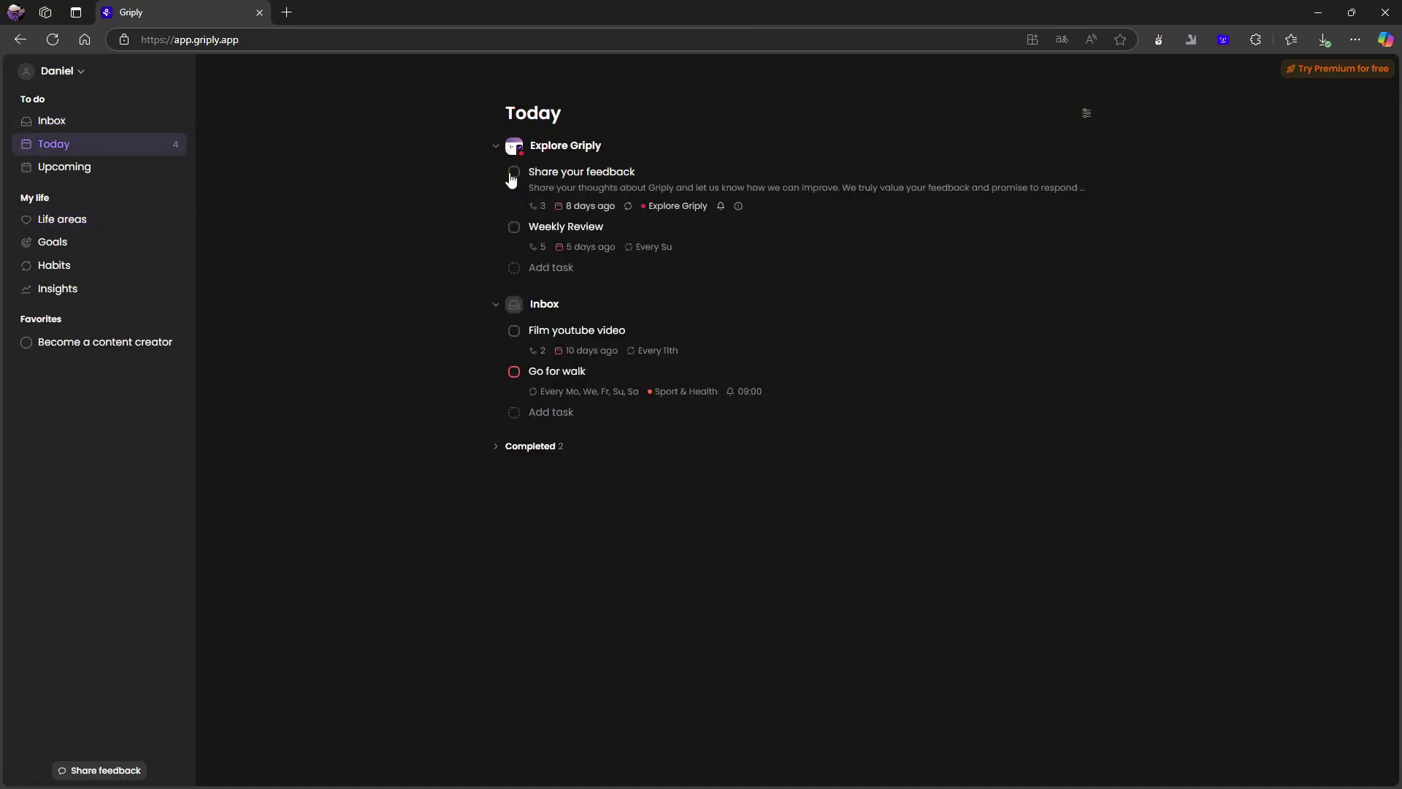
click(513, 173)
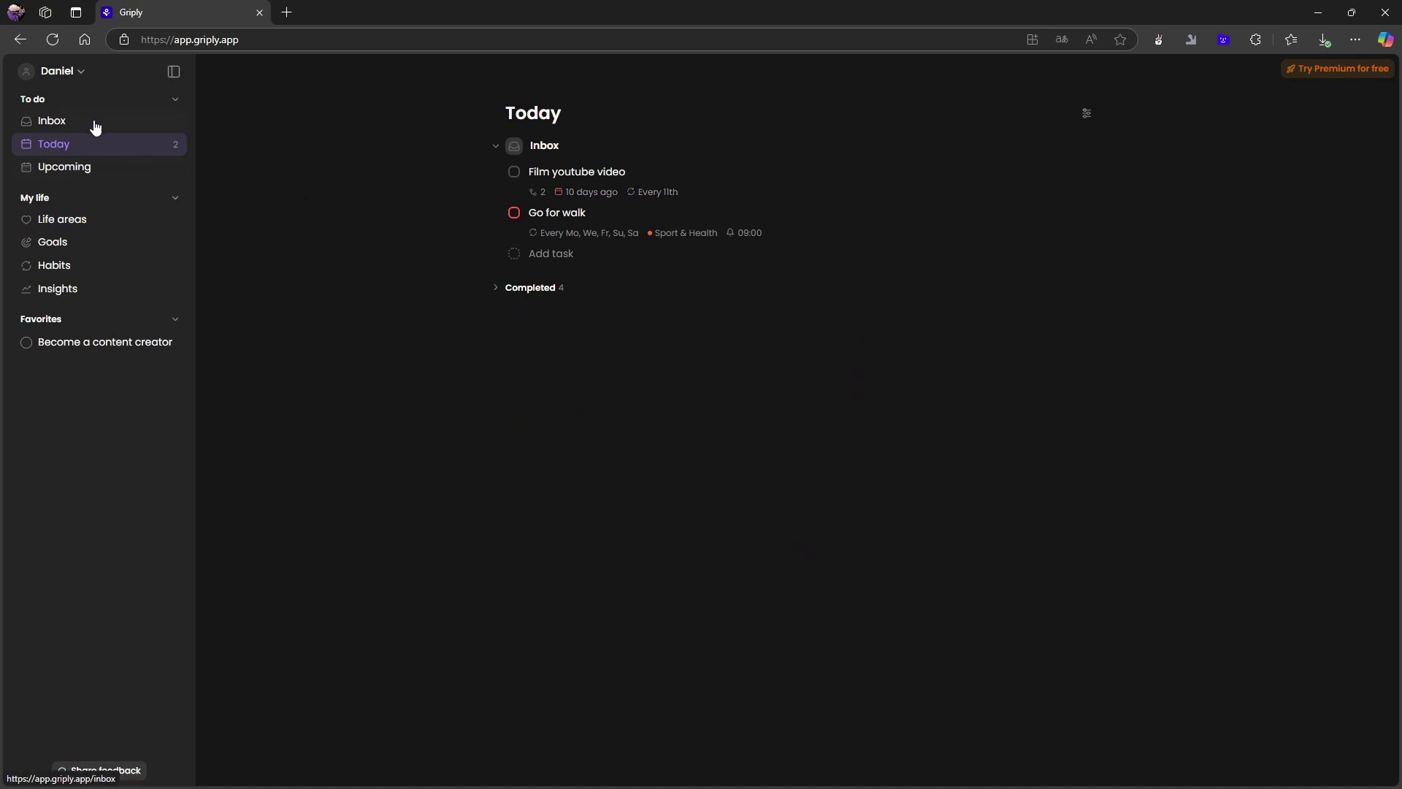
Add a task named "test" to the Inbox.
click(47, 127)
click(569, 145)
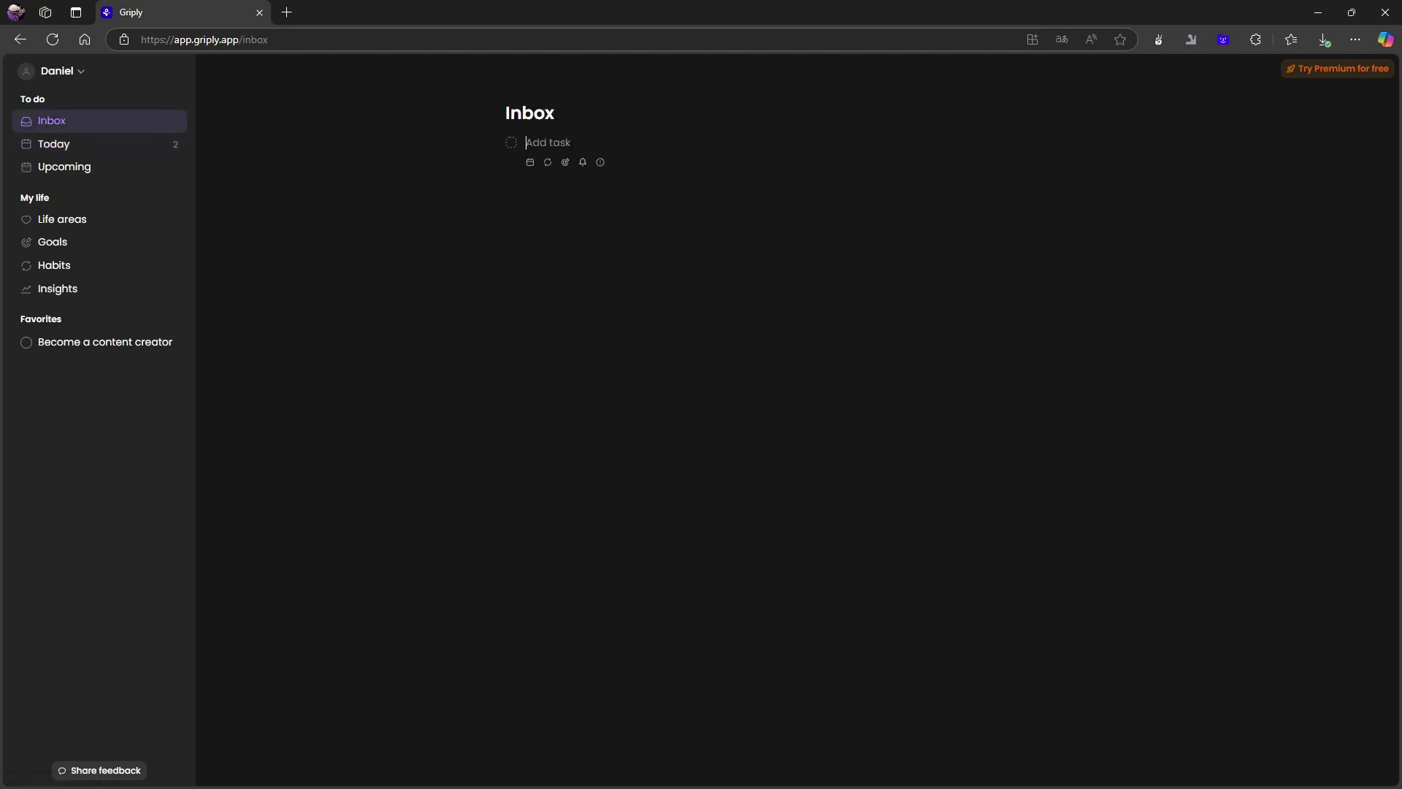
text(test)
Review the Today and Upcoming lists and look over the "Go for walk" habit's settings without changing them.
click(56, 144)
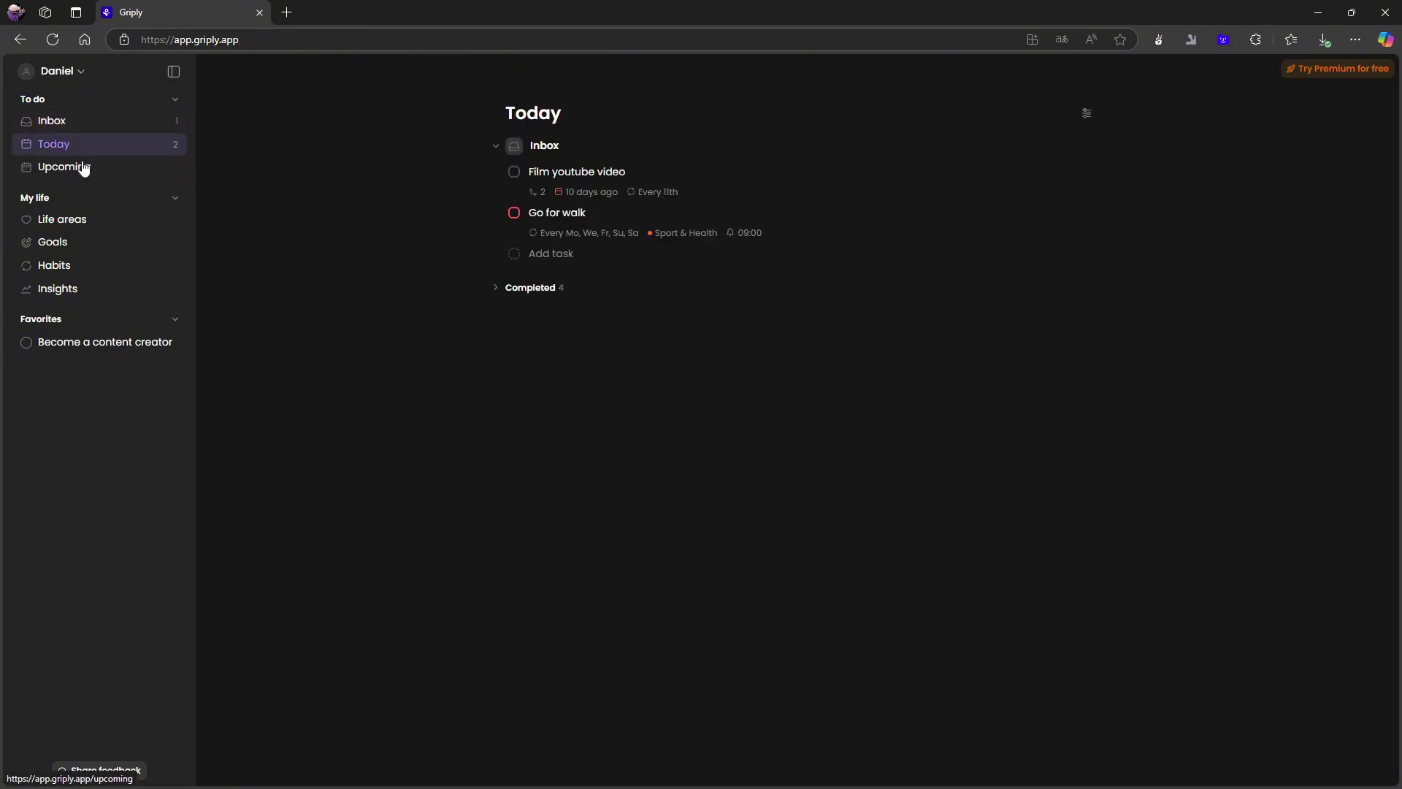
mouse_move(595, 235)
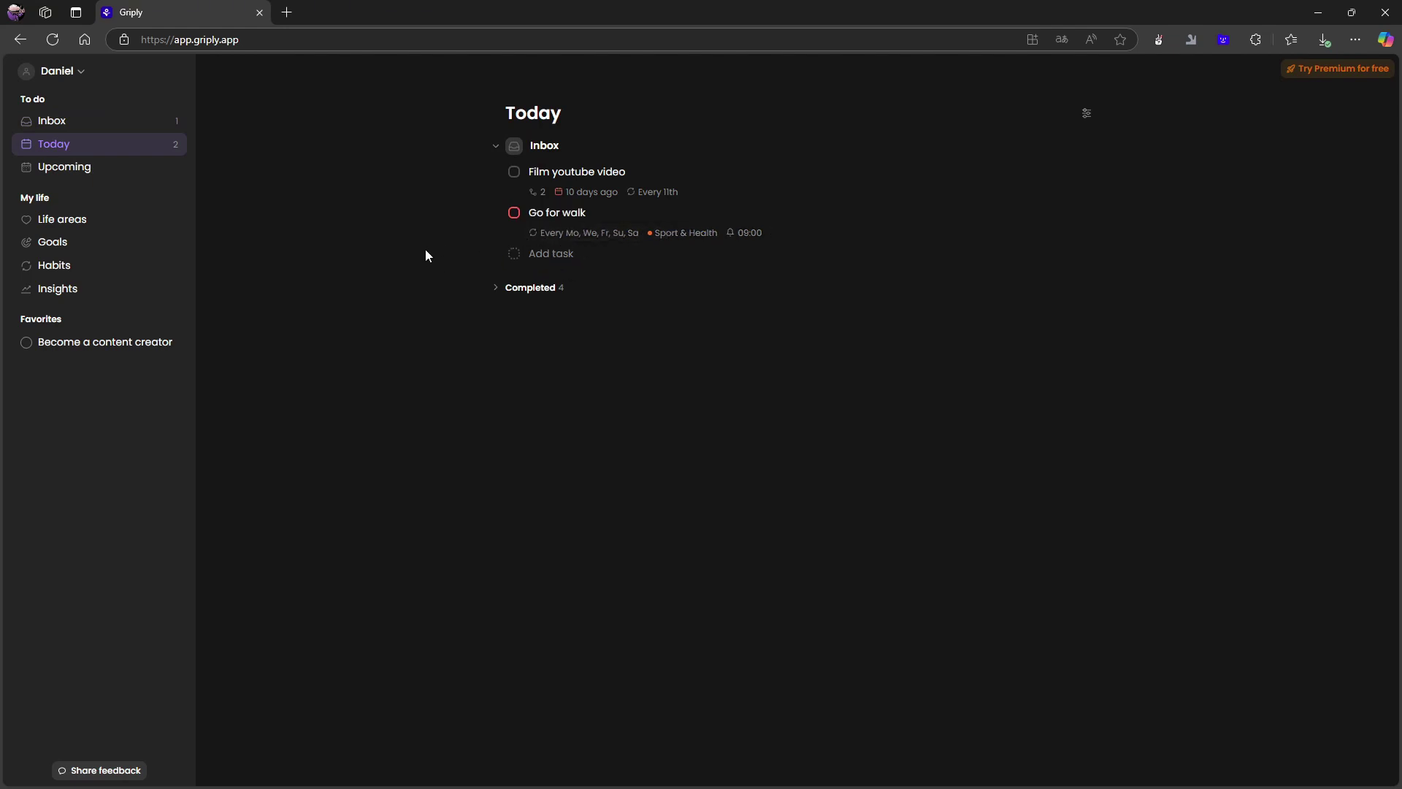
click(102, 170)
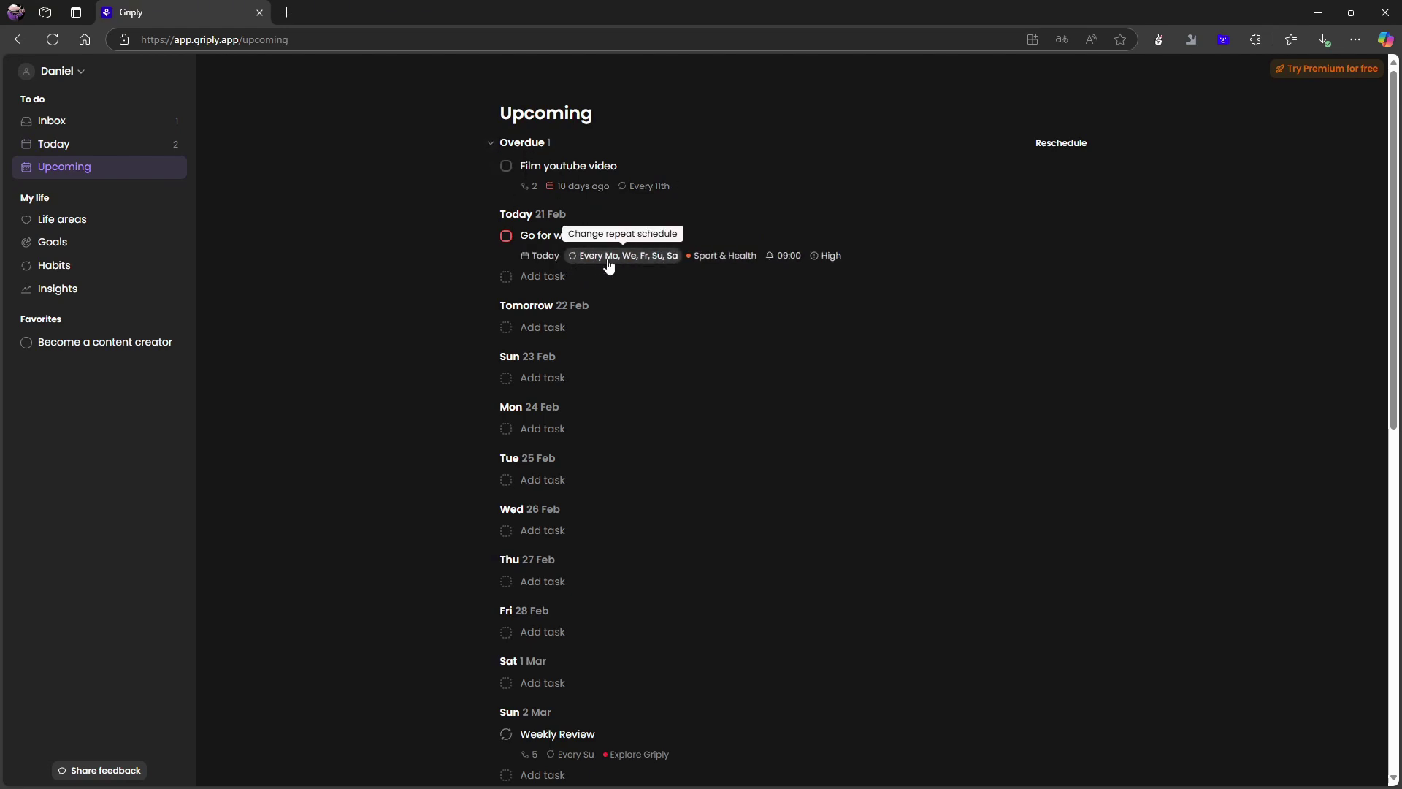
click(659, 257)
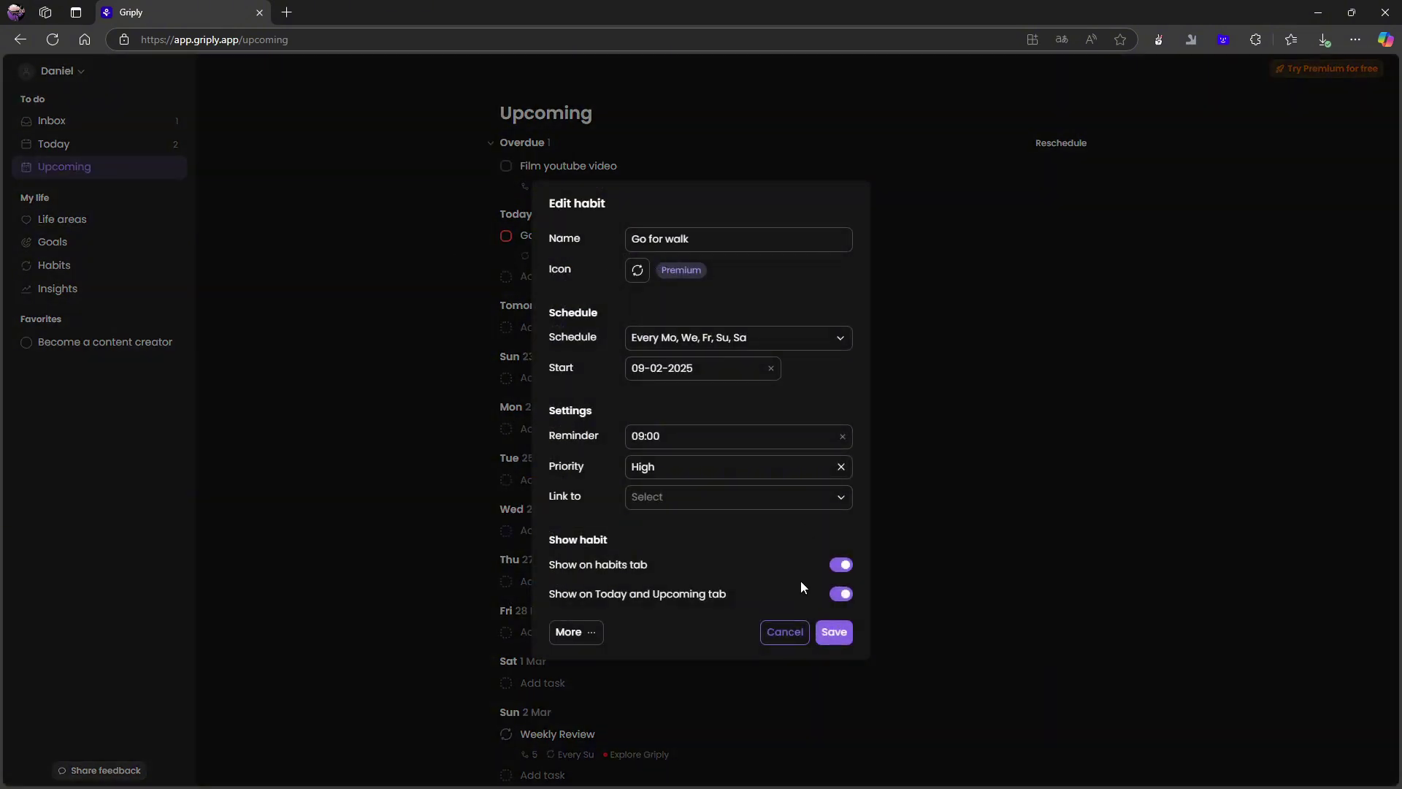
click(782, 639)
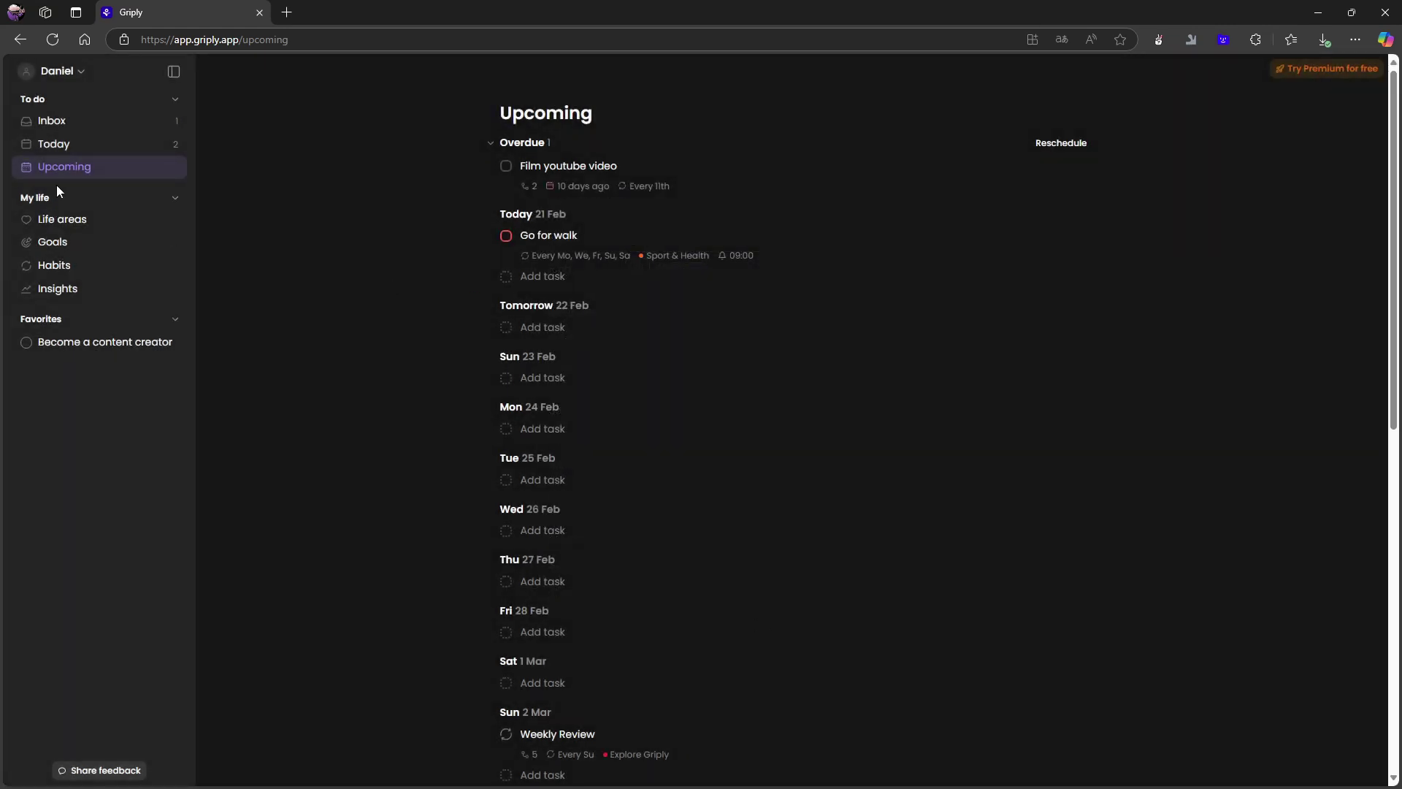
Examine the vision, goals and tasks of the Work & Career life area, then return to the life areas overview.
click(76, 223)
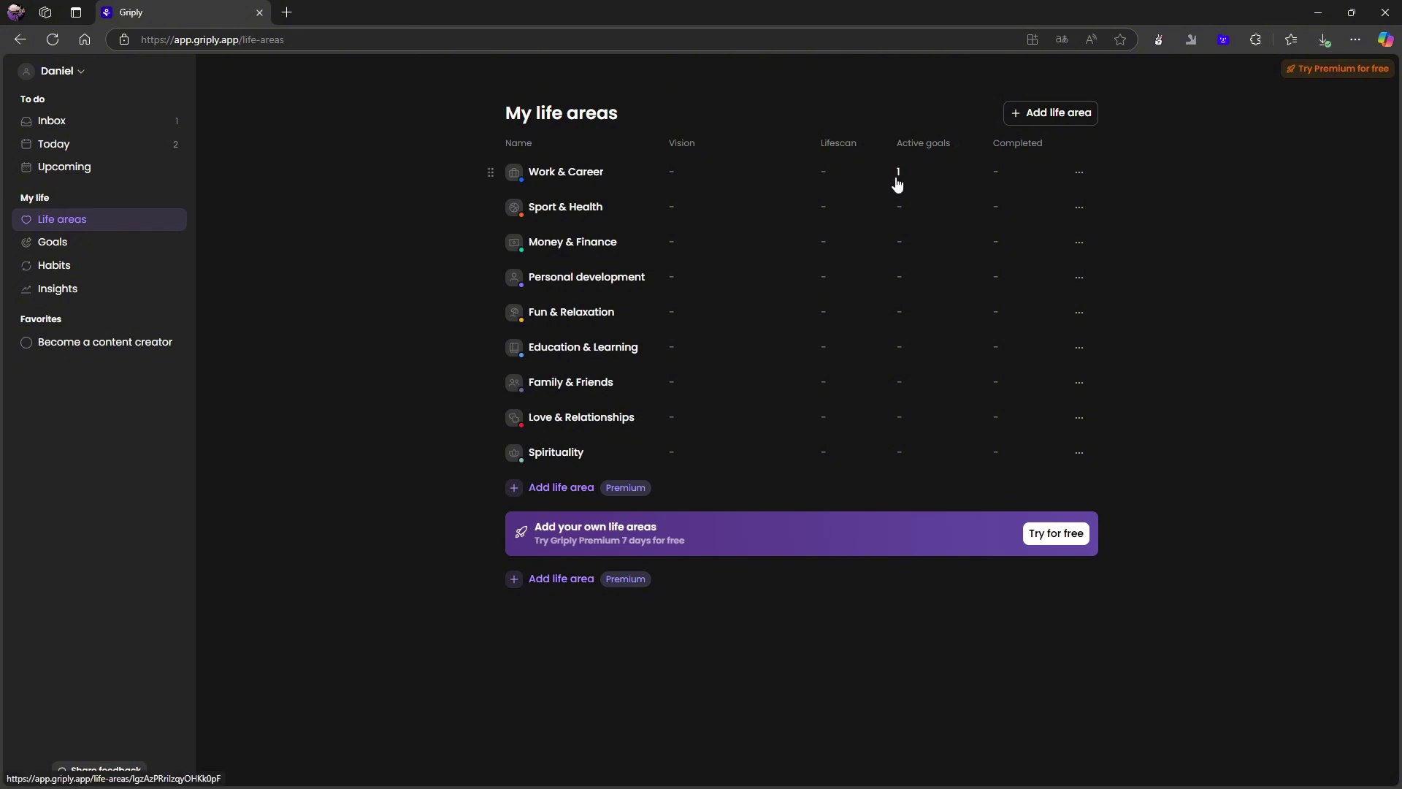
click(567, 184)
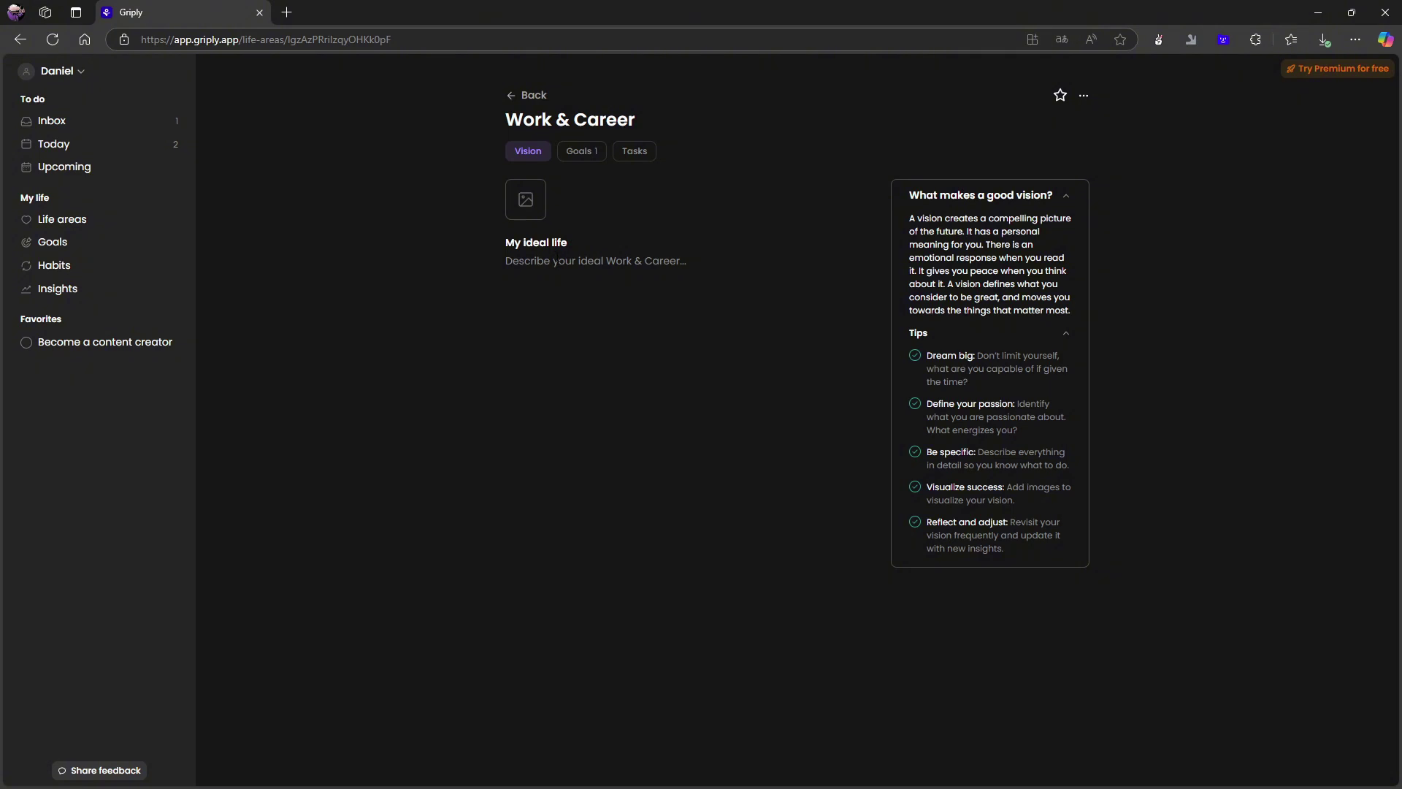
click(584, 160)
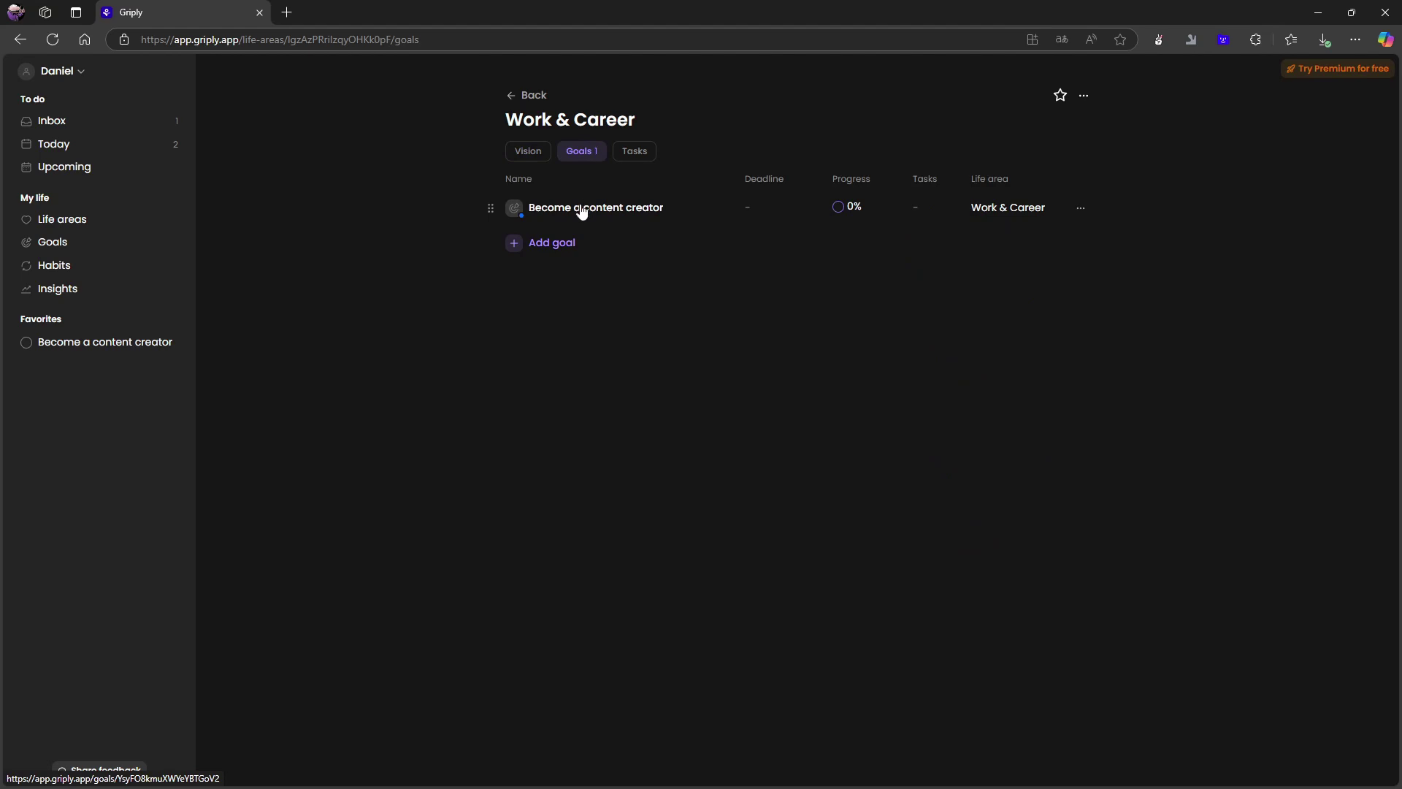
click(629, 149)
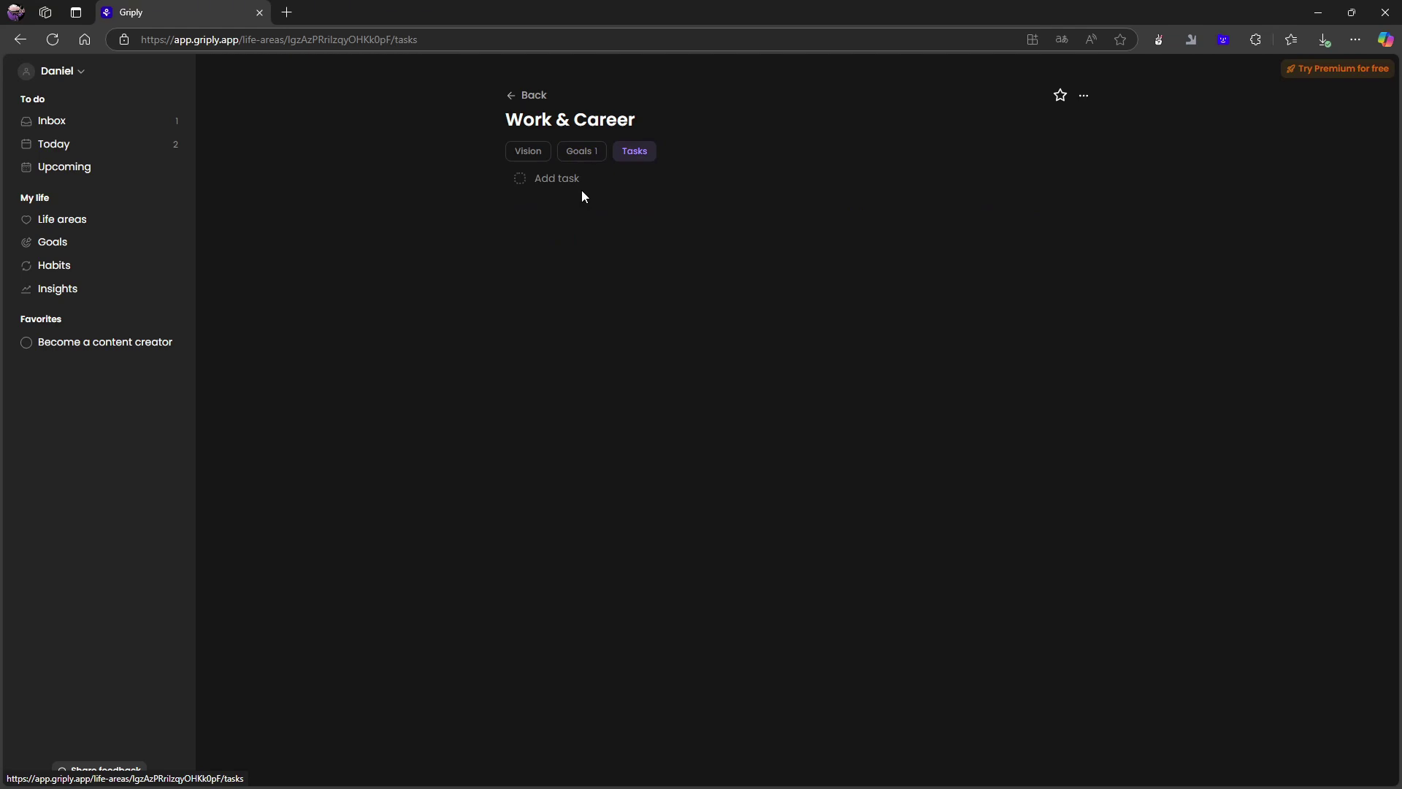
click(536, 161)
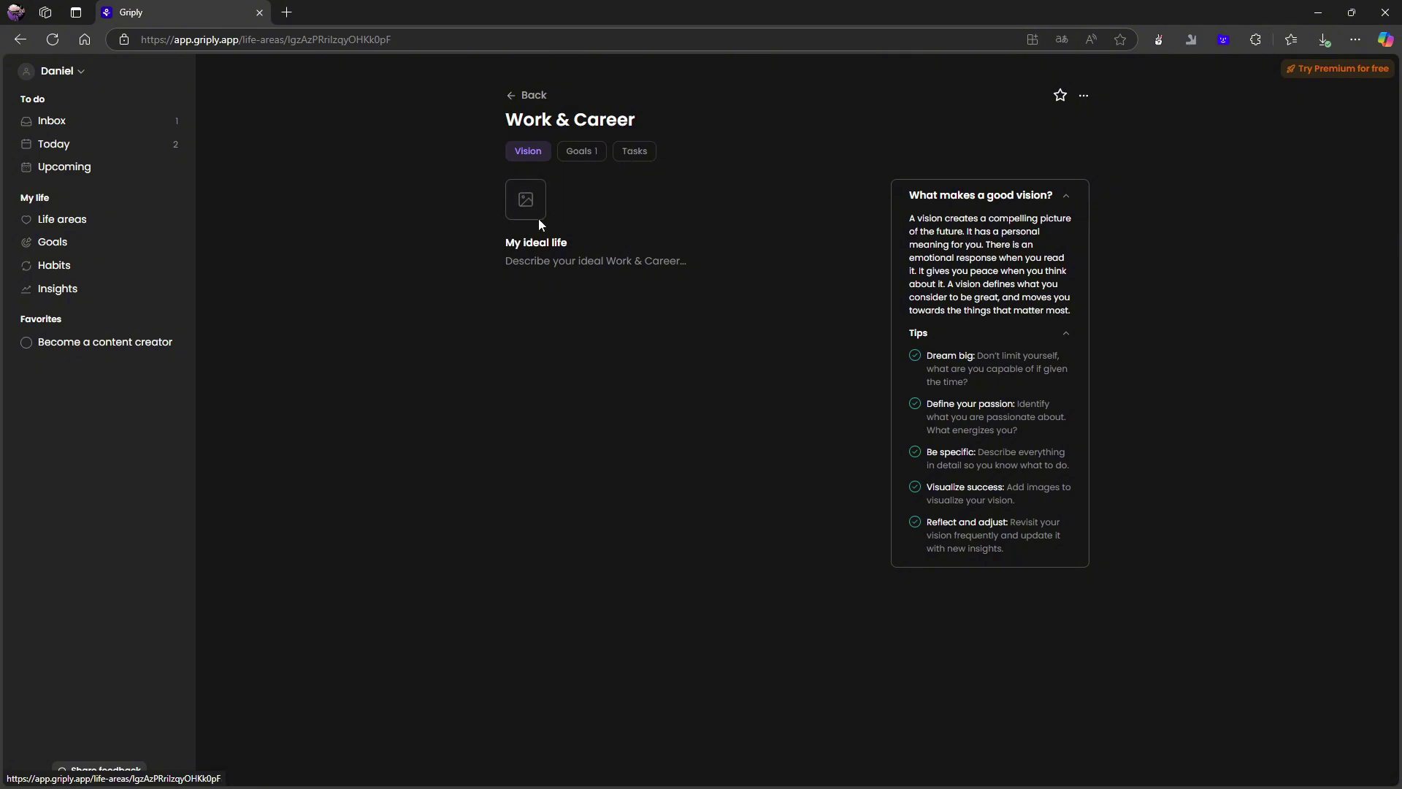
click(553, 263)
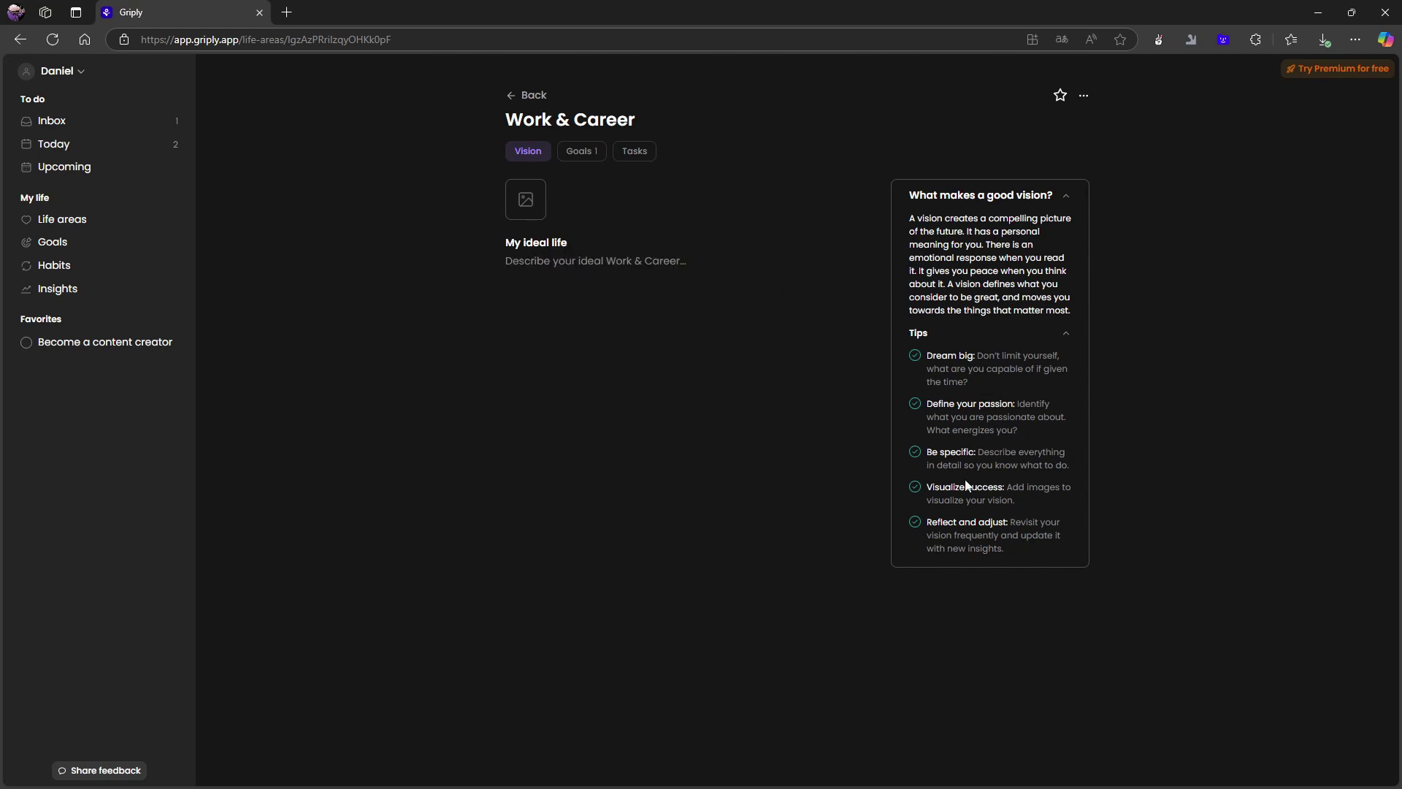
click(76, 244)
click(82, 228)
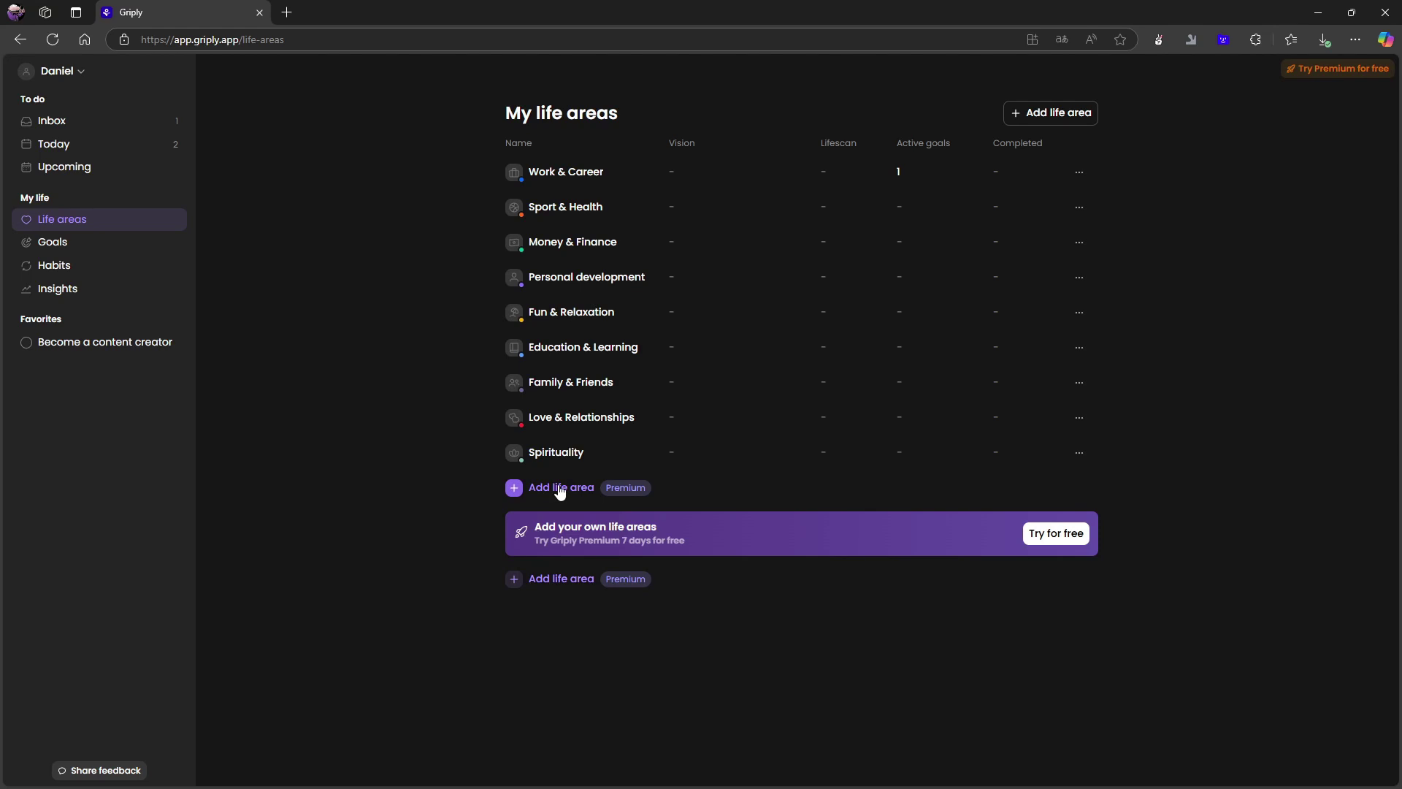
Open the "Become a content creator" goal for editing and set its deadline to 21-02-2025.
click(81, 247)
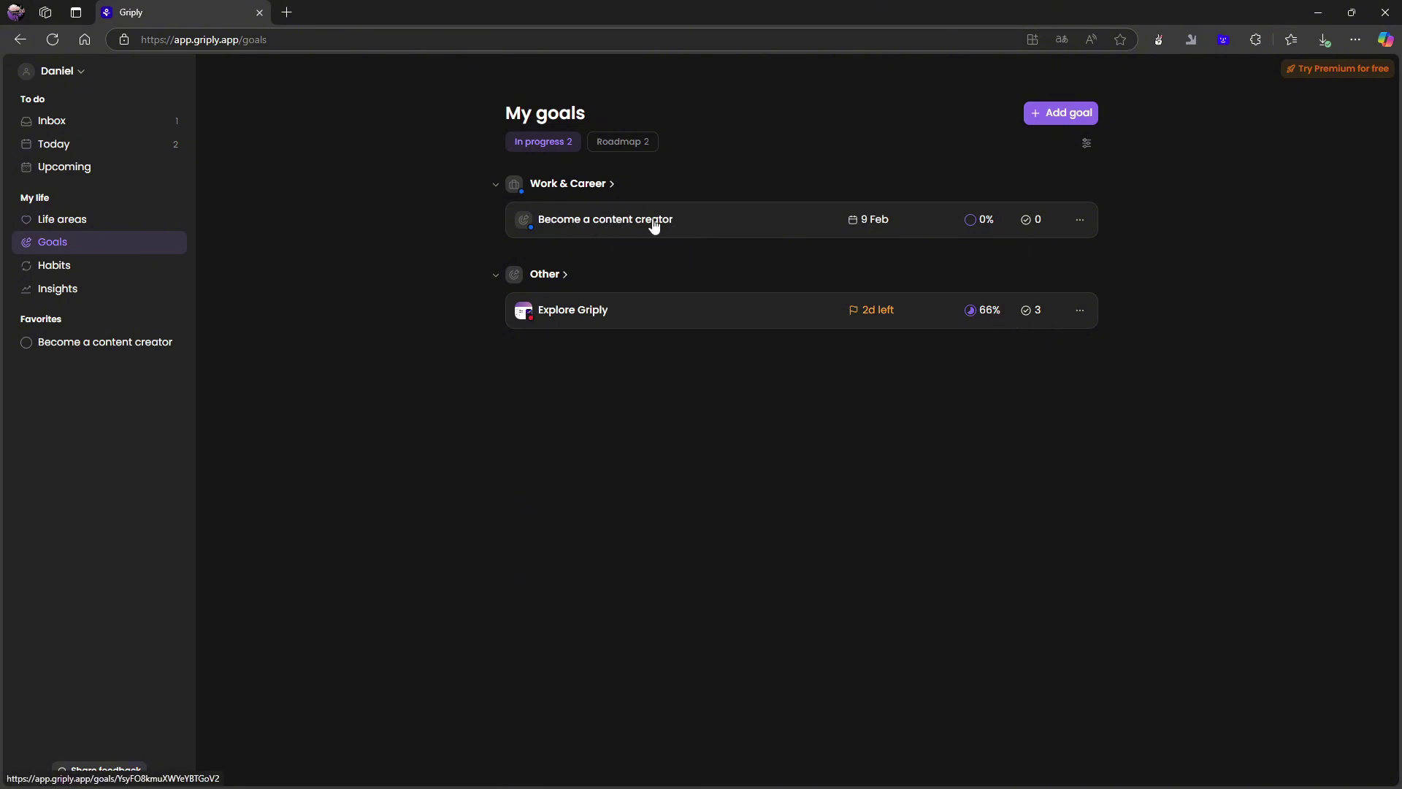
click(589, 223)
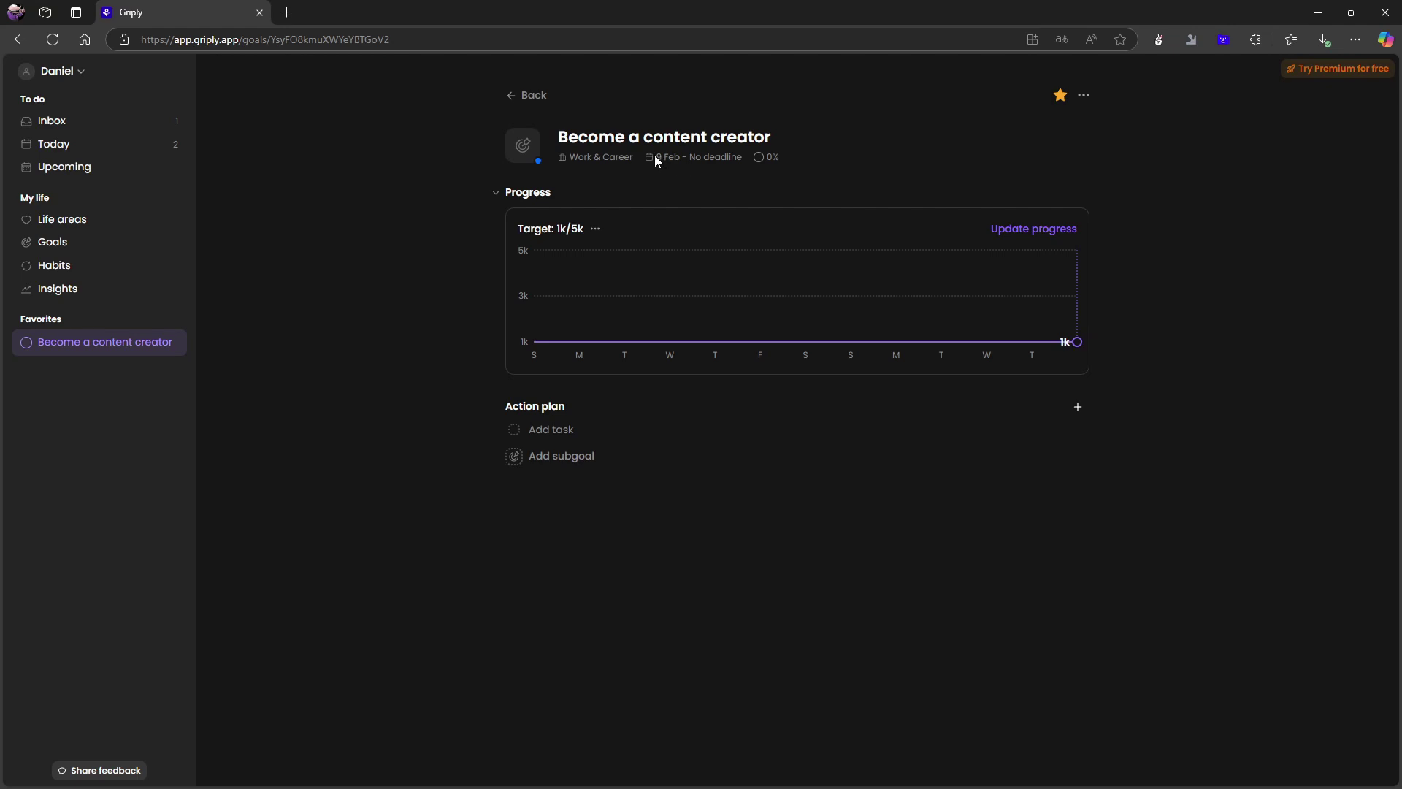
click(1084, 94)
click(1098, 127)
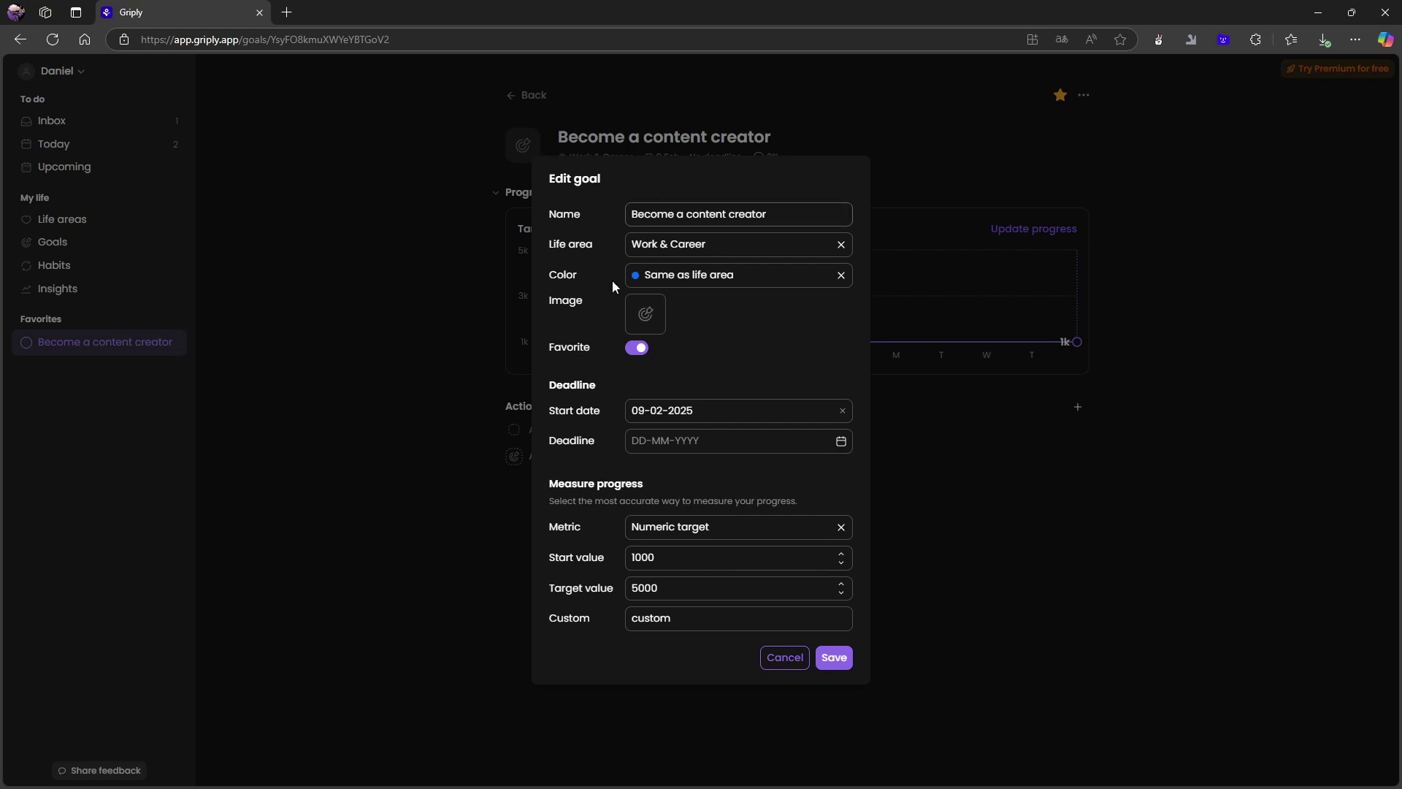
click(737, 442)
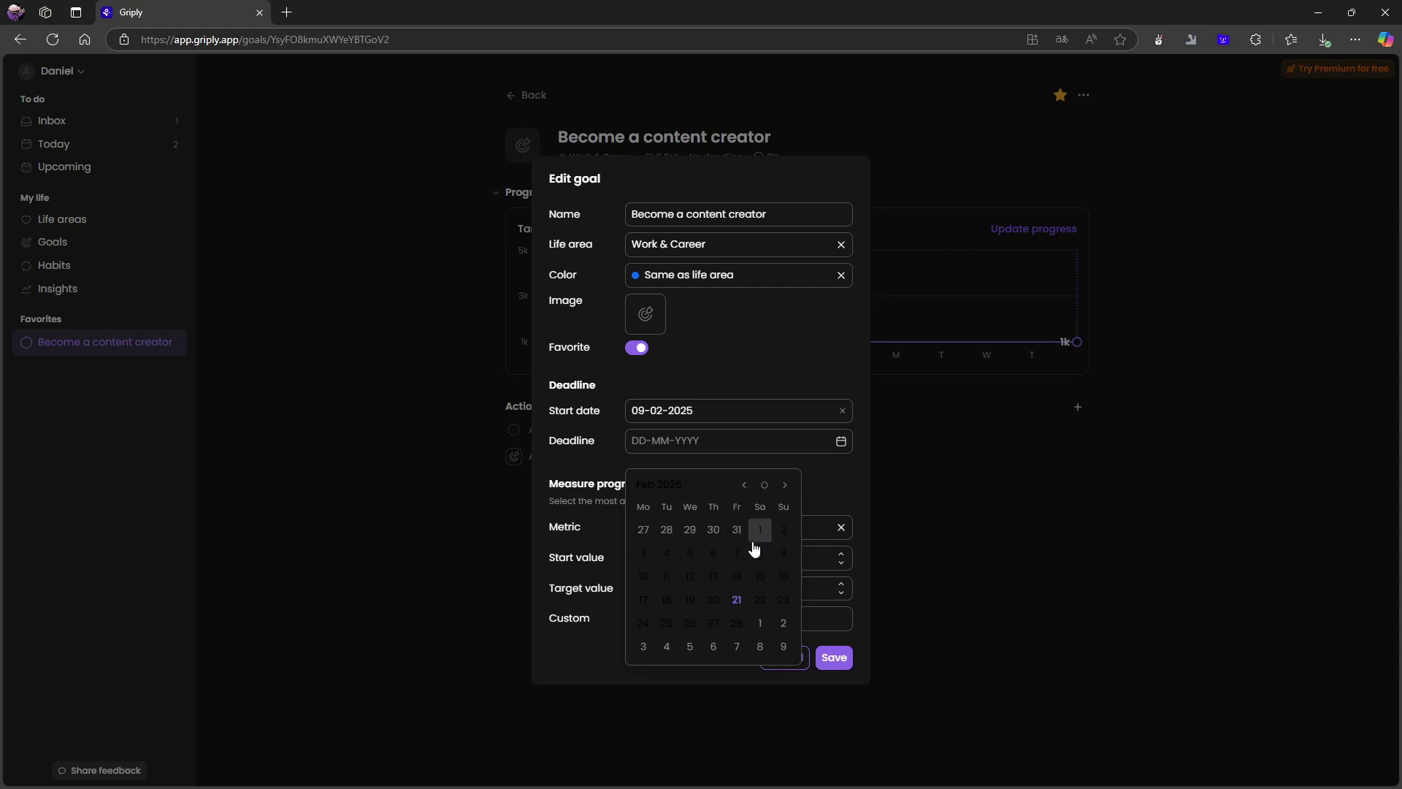
click(739, 603)
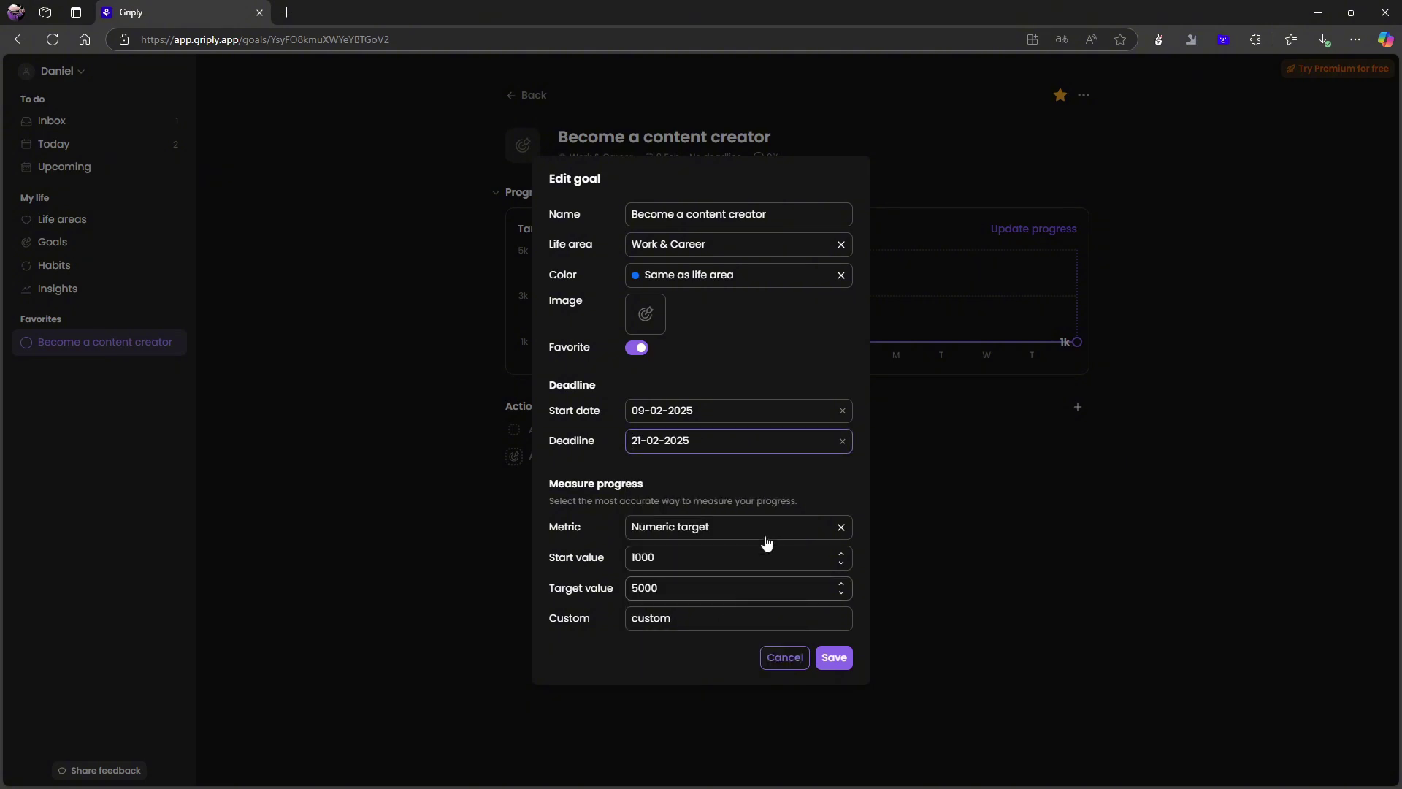
Change the deadline of the "Become a content creator" goal to 01-01-2027.
click(693, 442)
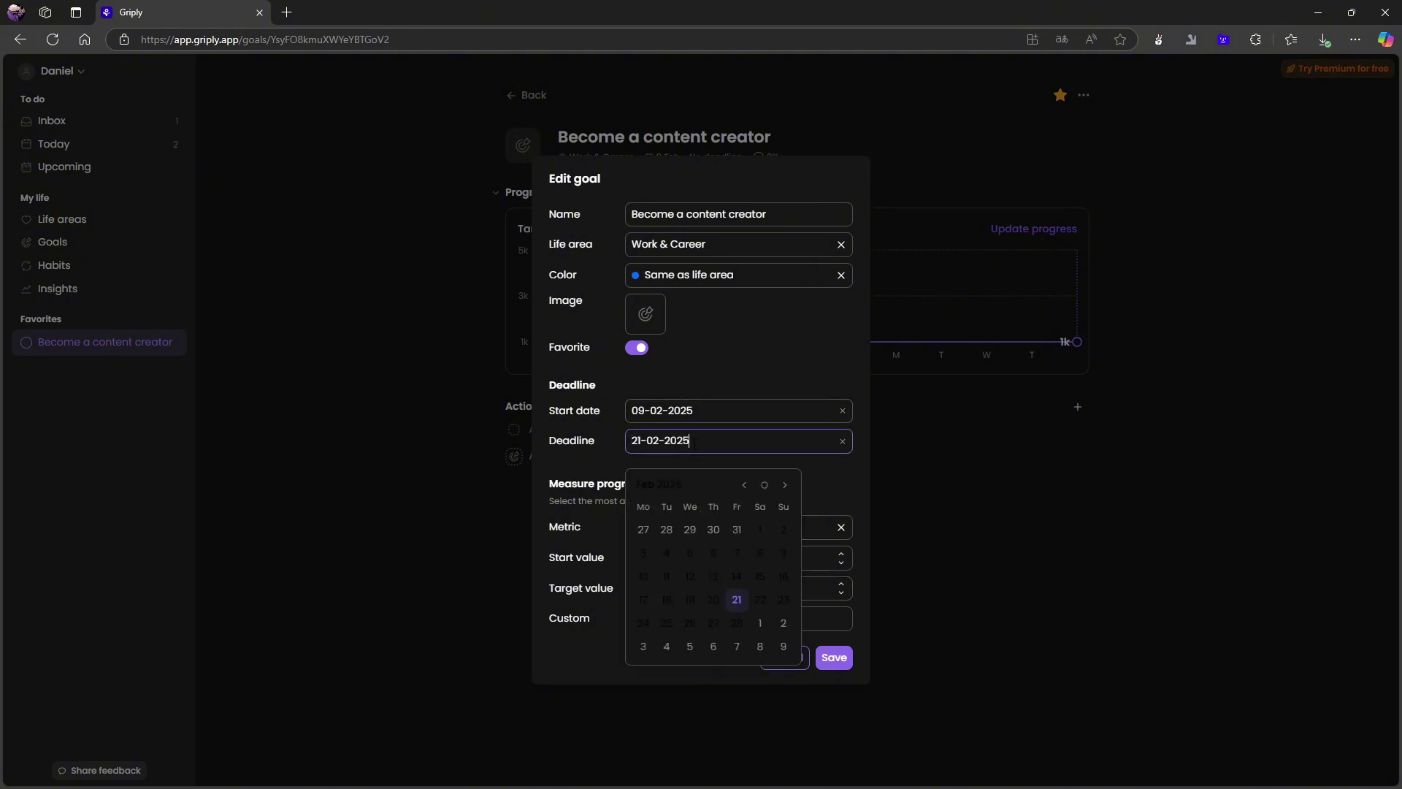
click(784, 485)
click(784, 485)
click(784, 485)
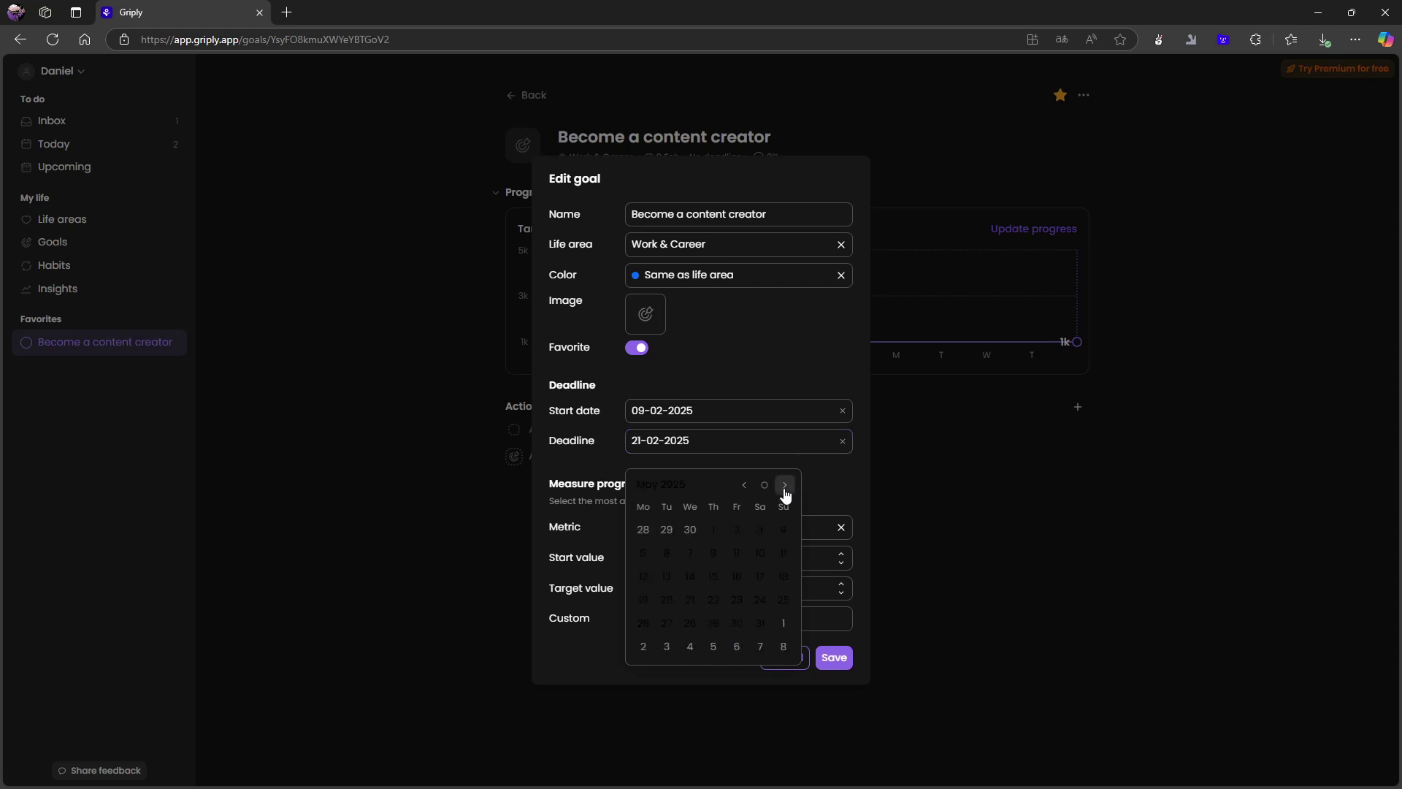
click(784, 485)
click(784, 484)
click(784, 485)
click(784, 485)
click(784, 485)
click(784, 485)
click(784, 485)
click(784, 484)
click(784, 484)
click(784, 484)
click(784, 485)
click(784, 485)
click(784, 485)
click(784, 485)
click(784, 485)
click(784, 485)
click(784, 485)
click(784, 485)
click(784, 485)
click(784, 485)
click(737, 541)
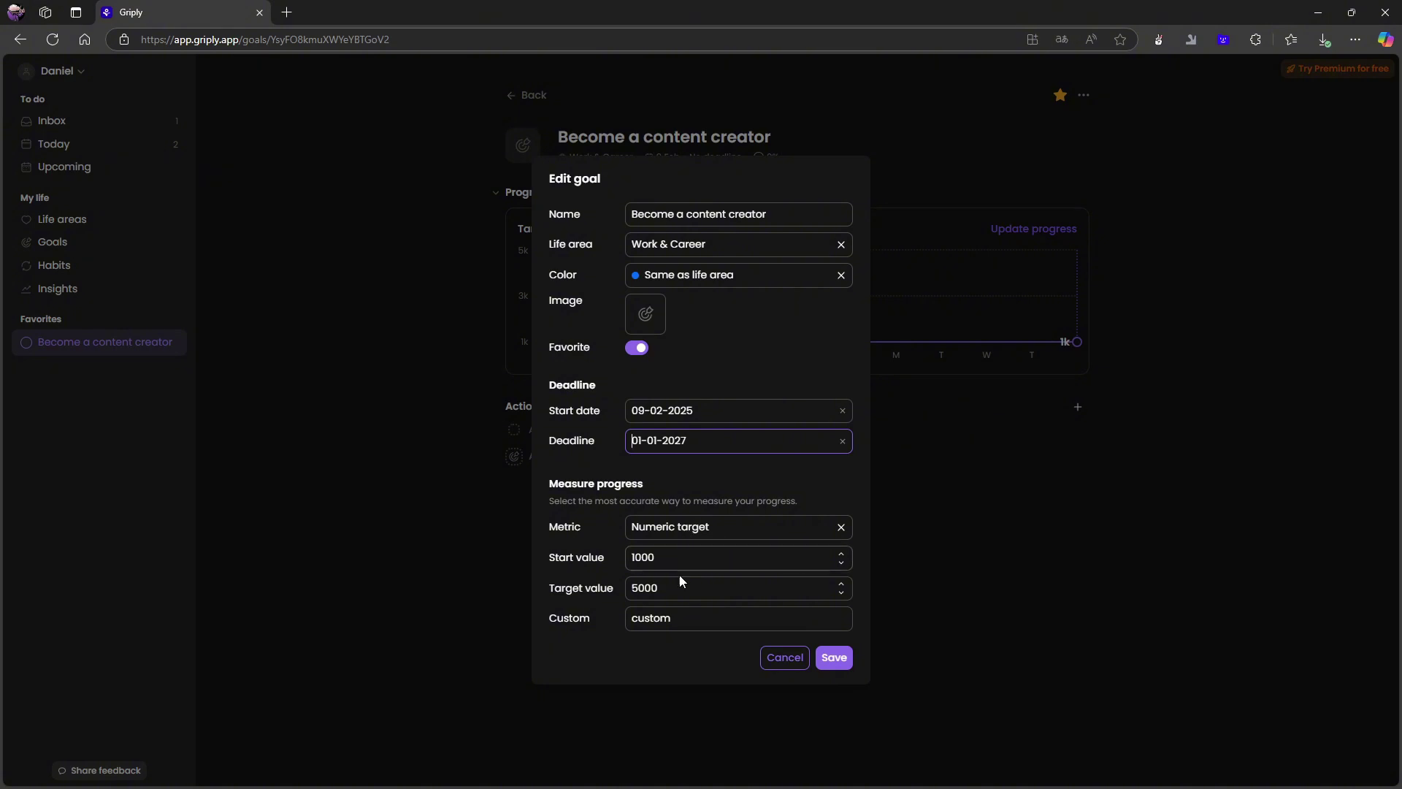
Set the goal's numeric target value to 10000, keep it as a favorite and save the goal.
click(672, 595)
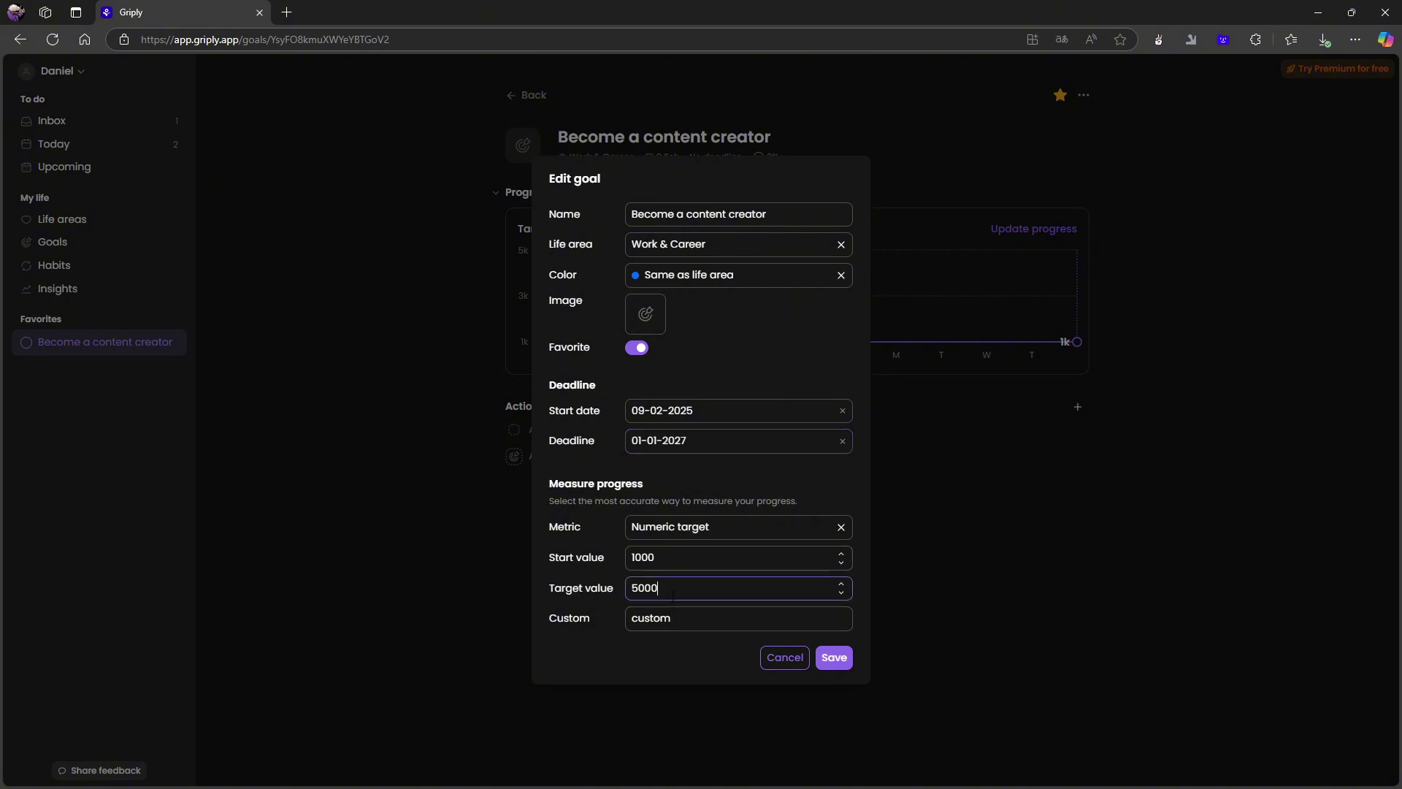
key(BackSpace)
key(BackSpace)
key(BackSpace)
click(768, 622)
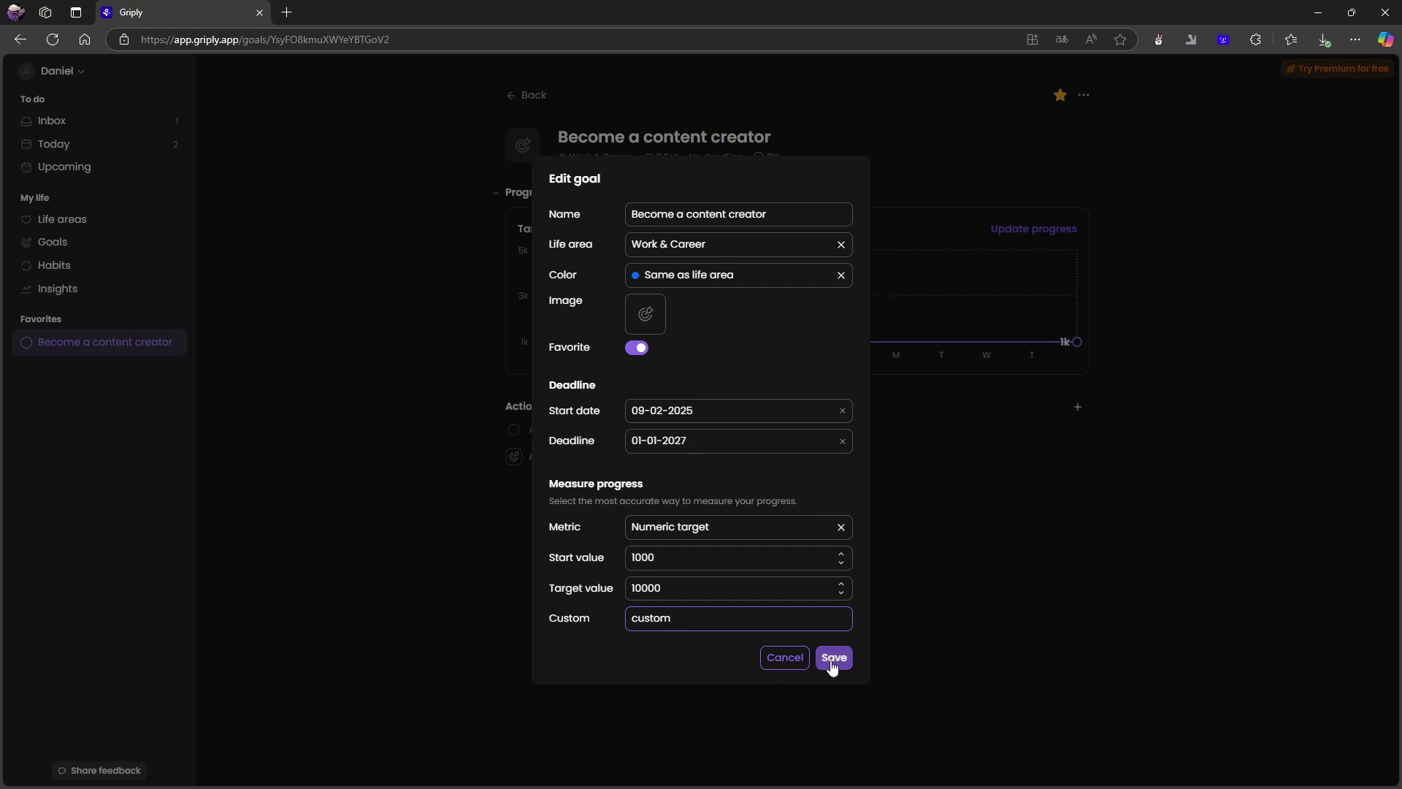
click(638, 349)
click(638, 349)
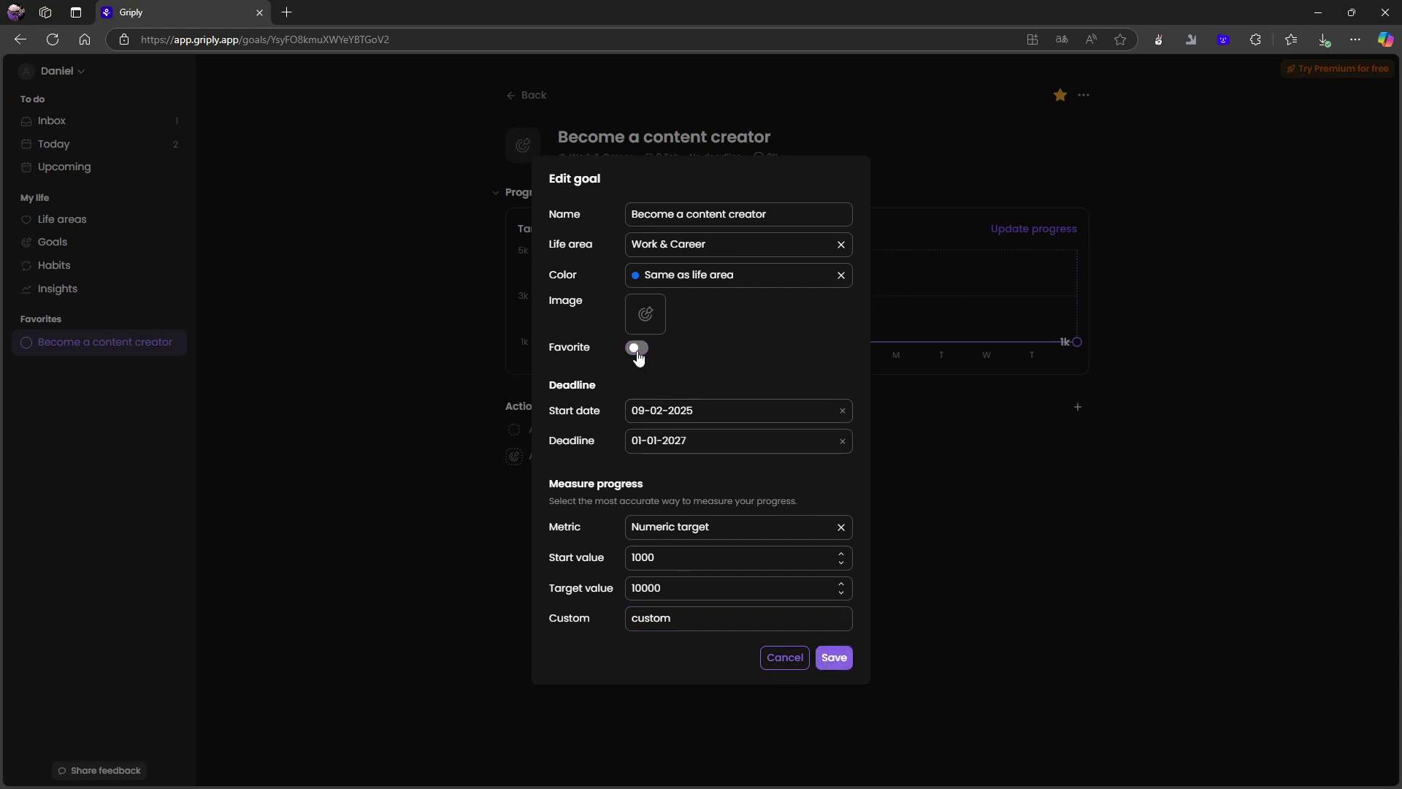
click(835, 659)
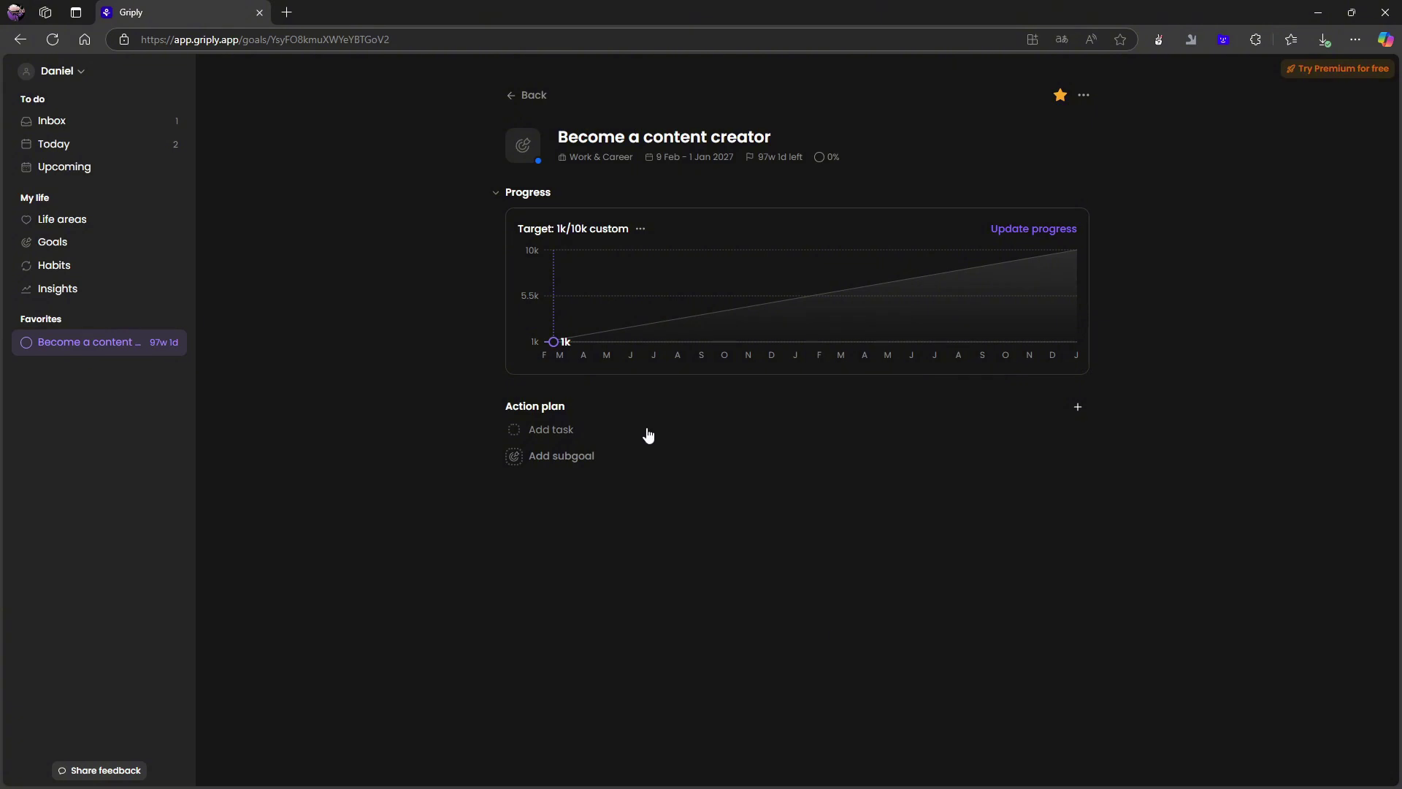
Add a task named "2000 subs" to the goal's action plan and mark it as completed.
click(553, 431)
text(2000 subs)
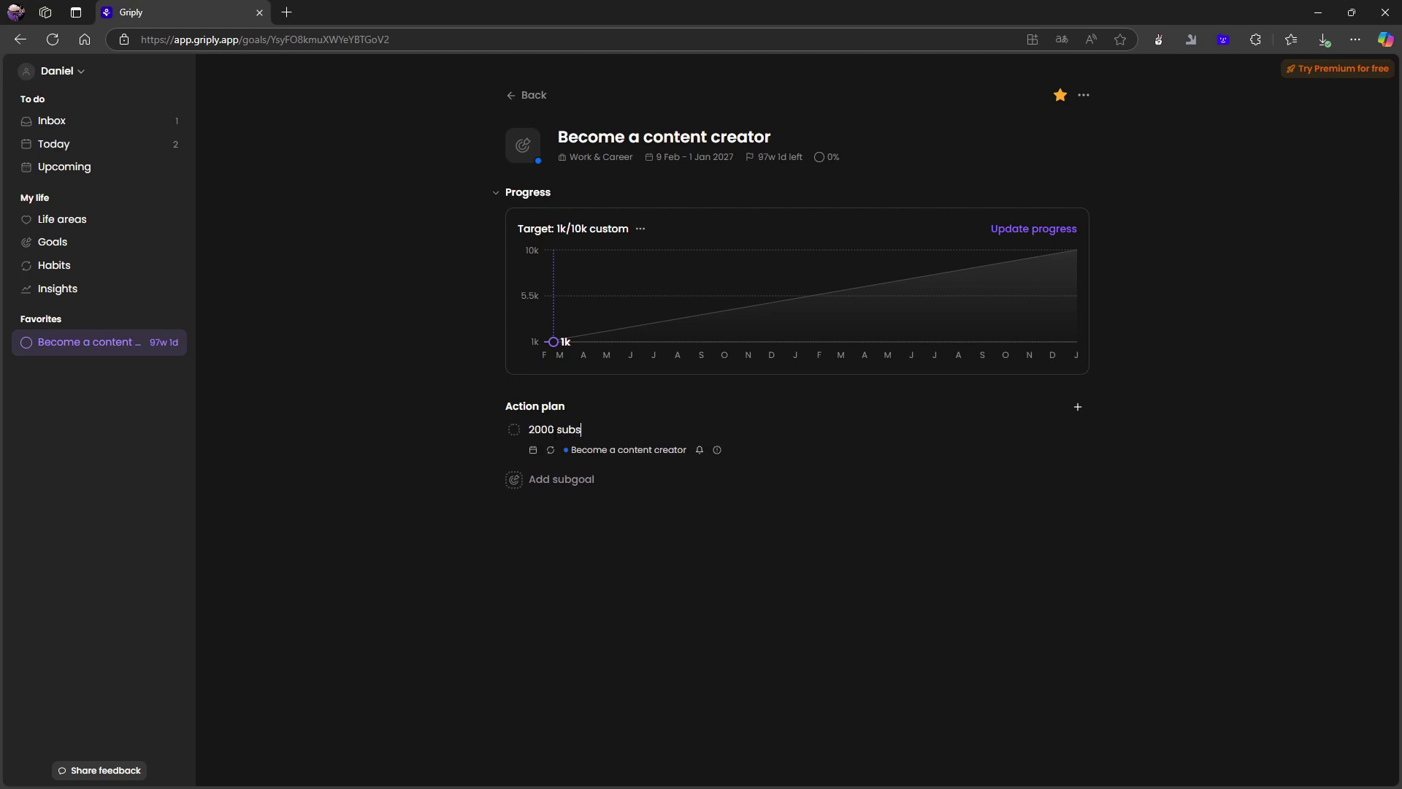
key(Return)
click(514, 431)
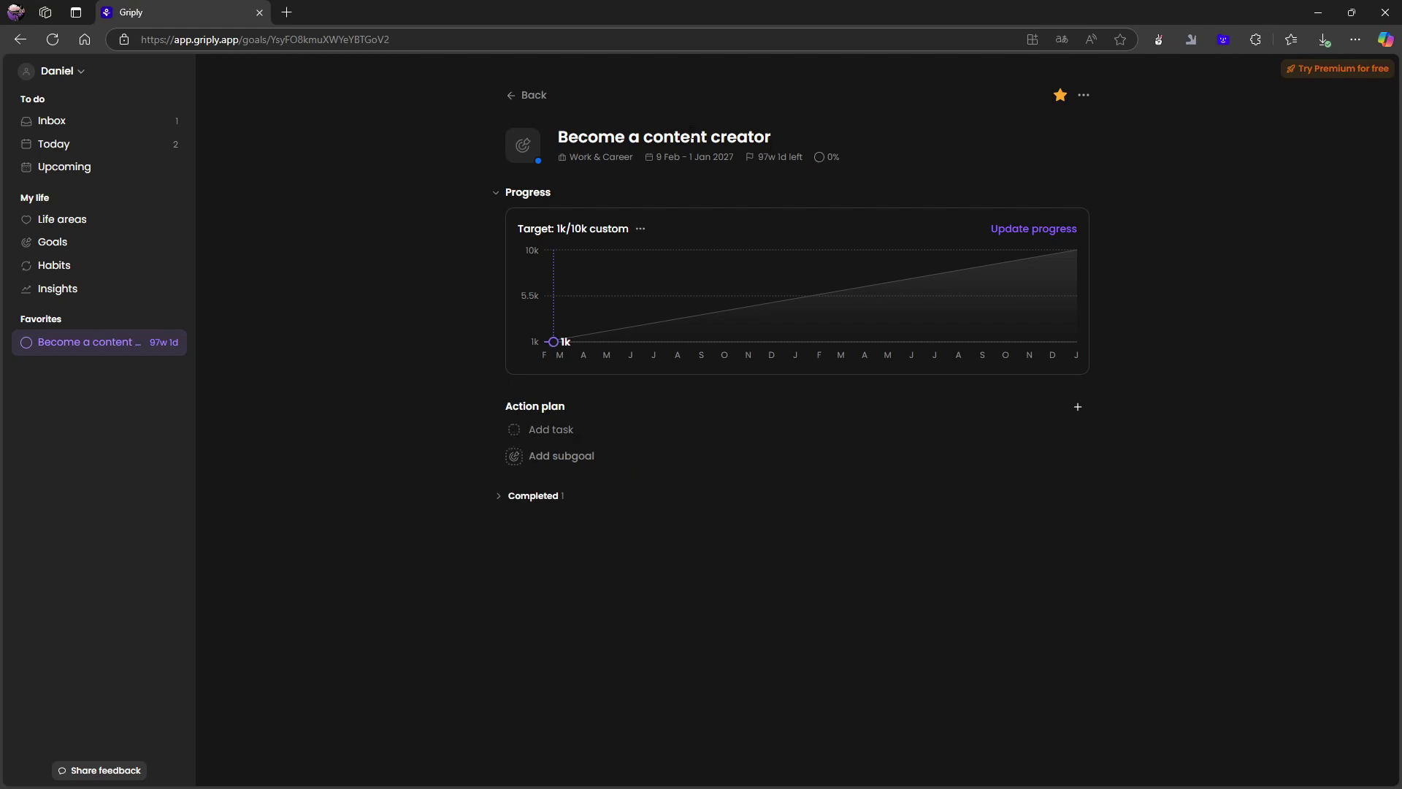
Look over the goal's options and the action plan's add options, and leave the new subgoal form without saving.
click(1083, 95)
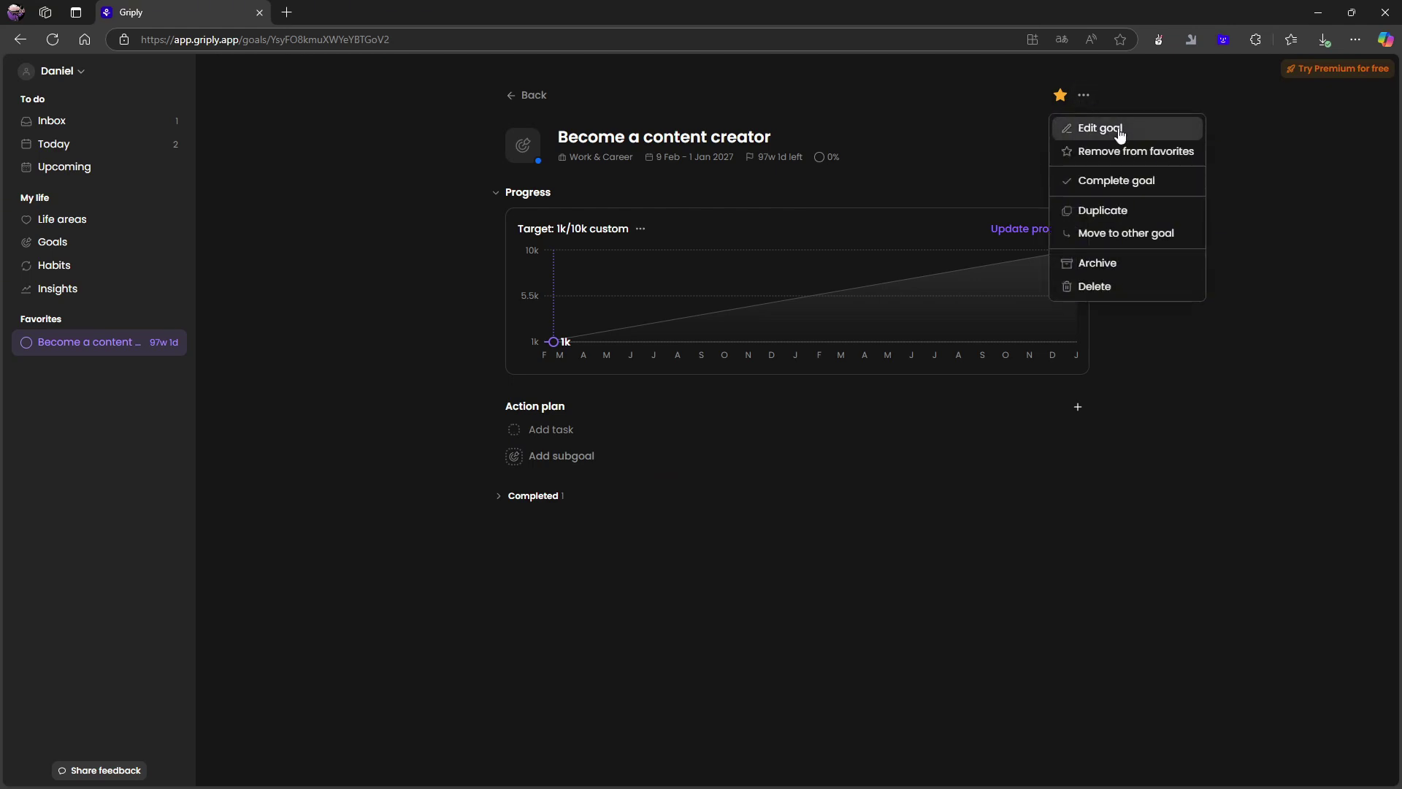
click(658, 338)
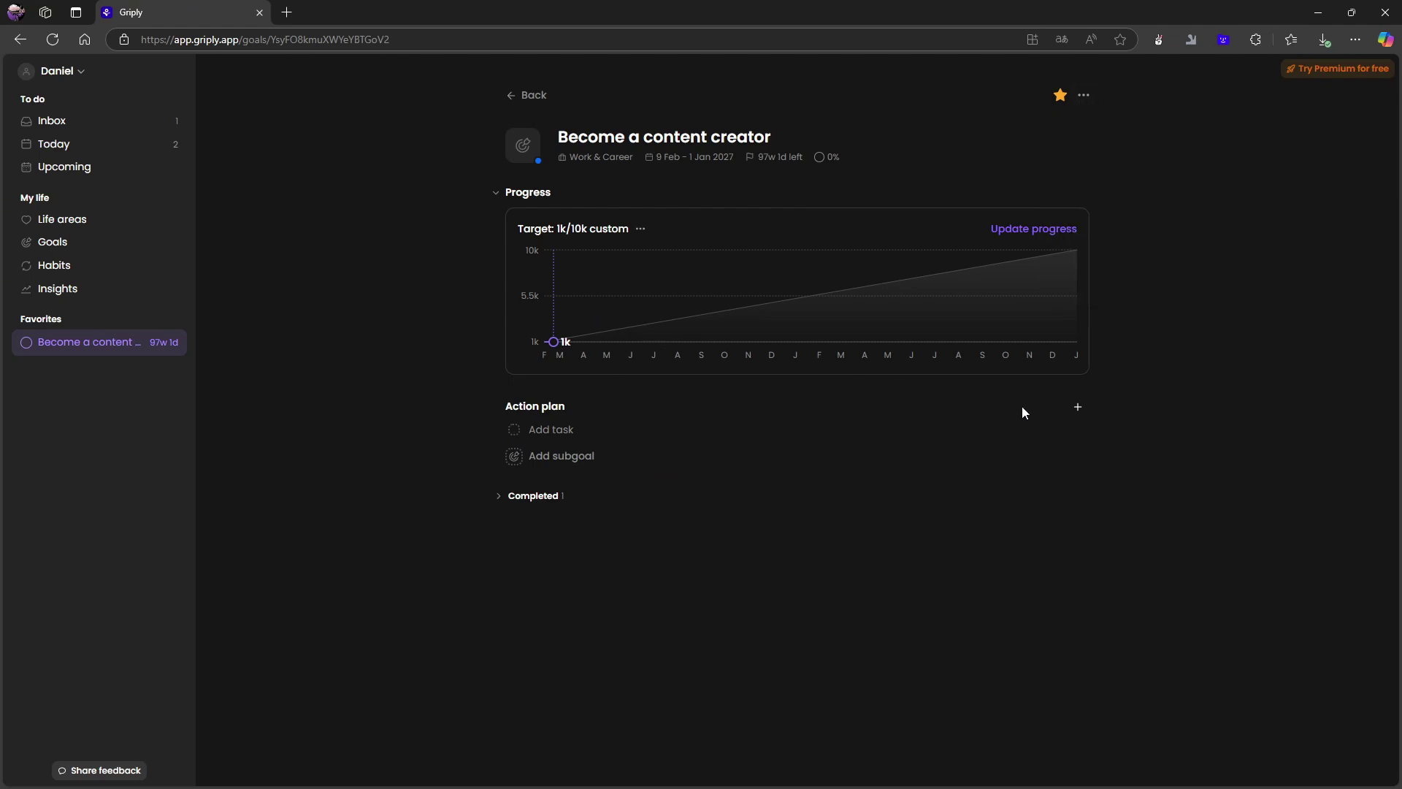
click(1078, 408)
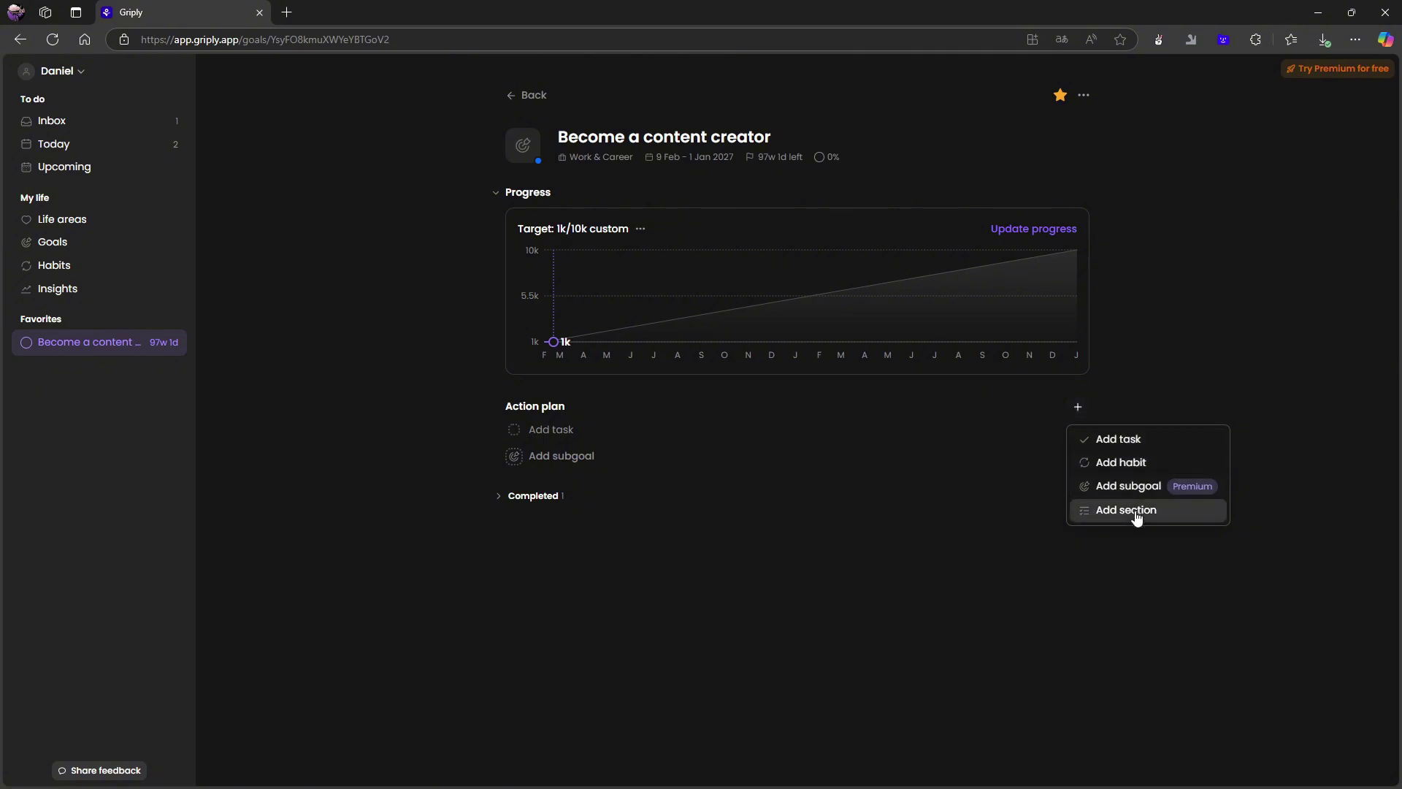
click(733, 453)
click(904, 317)
click(790, 615)
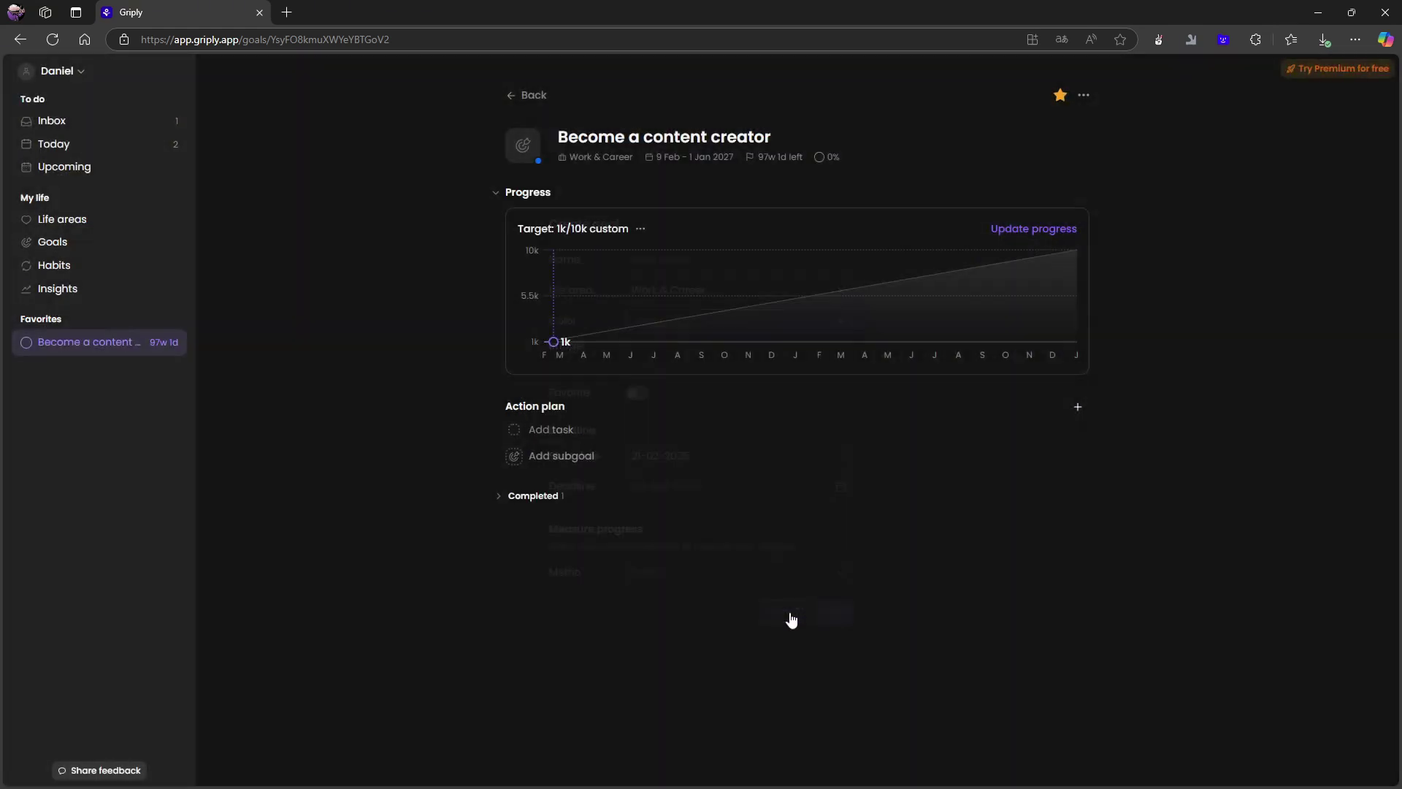
Update the goal's progress to 3k for 21-02-2025 and save the entry.
click(1032, 229)
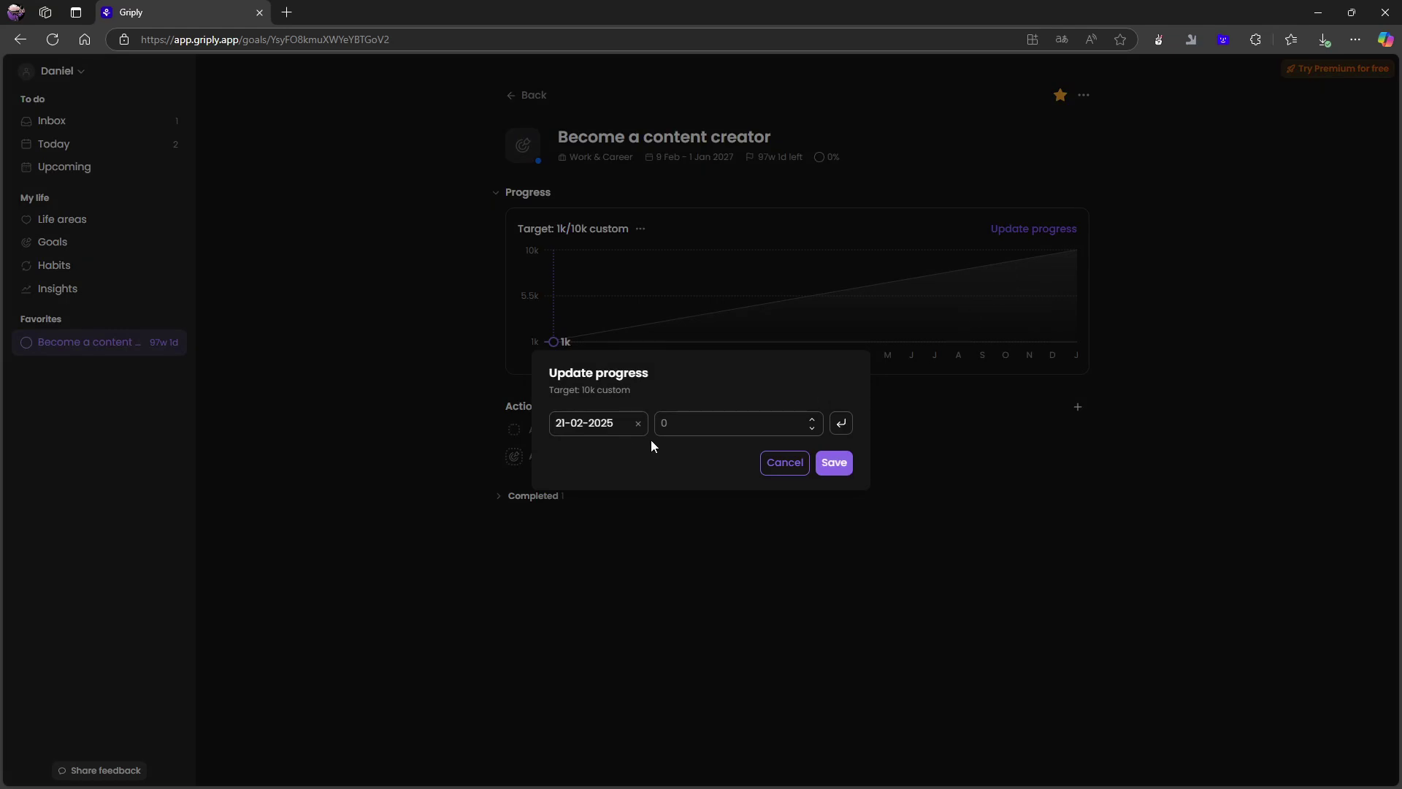
click(708, 427)
click(833, 463)
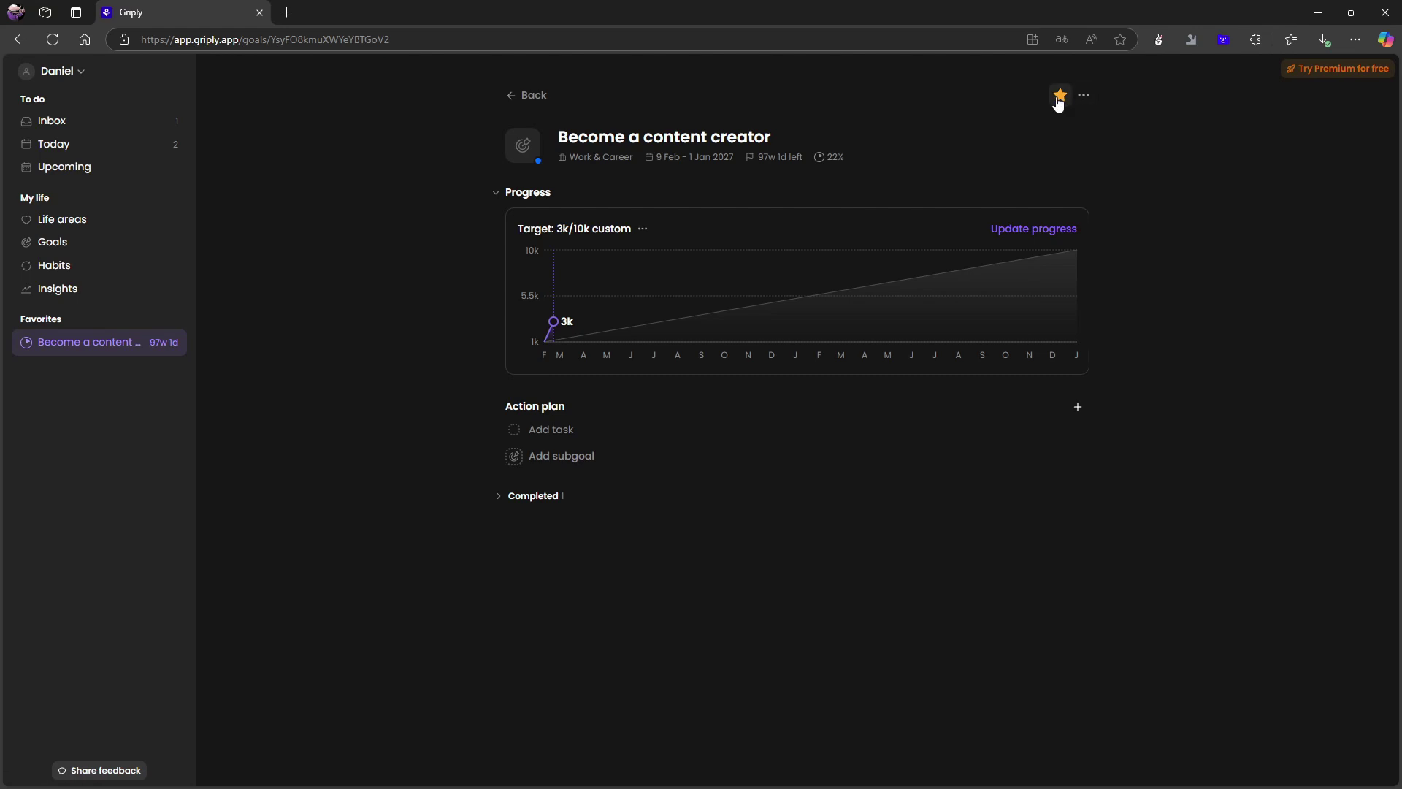
Return to the goals overview and look over the roadmap with its in-progress goals and the coming quarters.
click(533, 96)
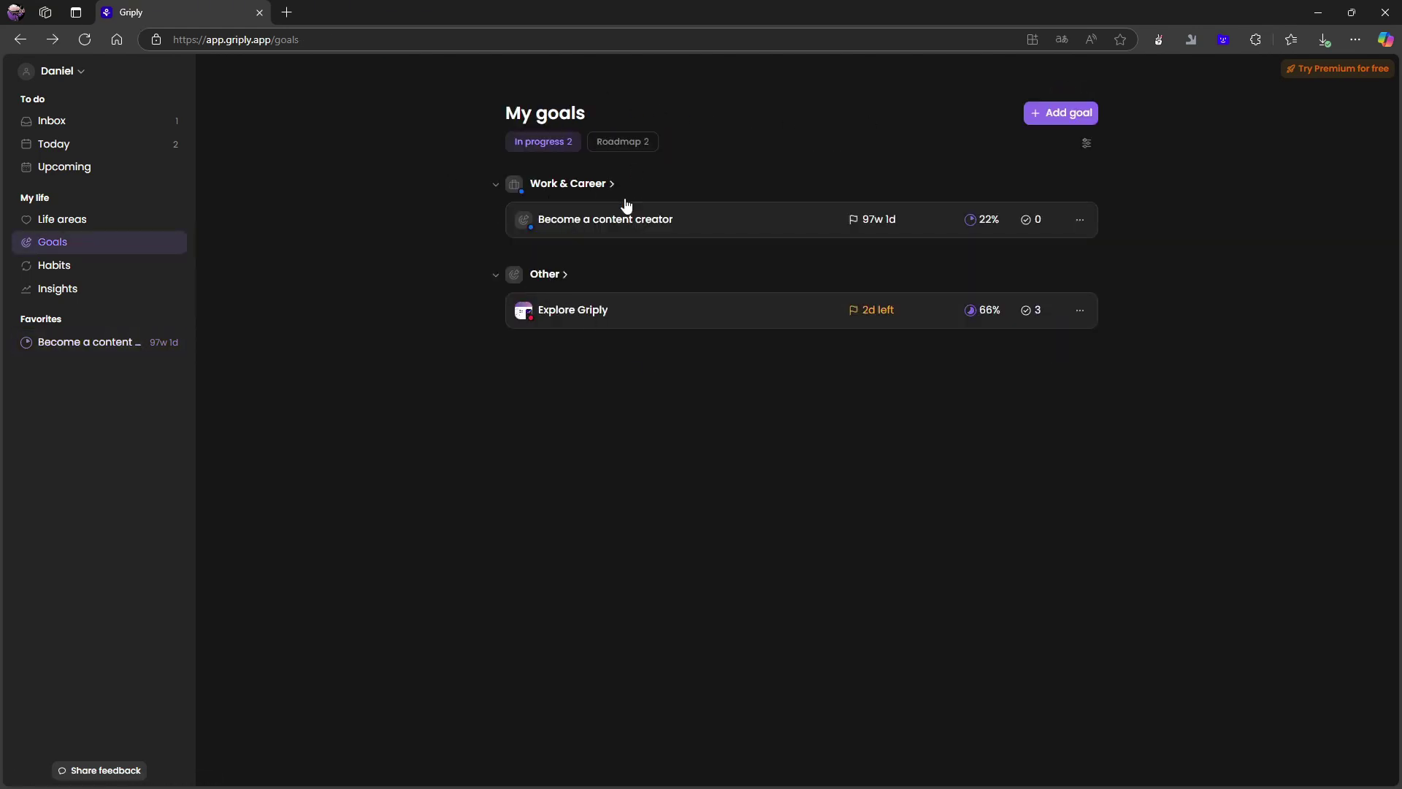
click(615, 146)
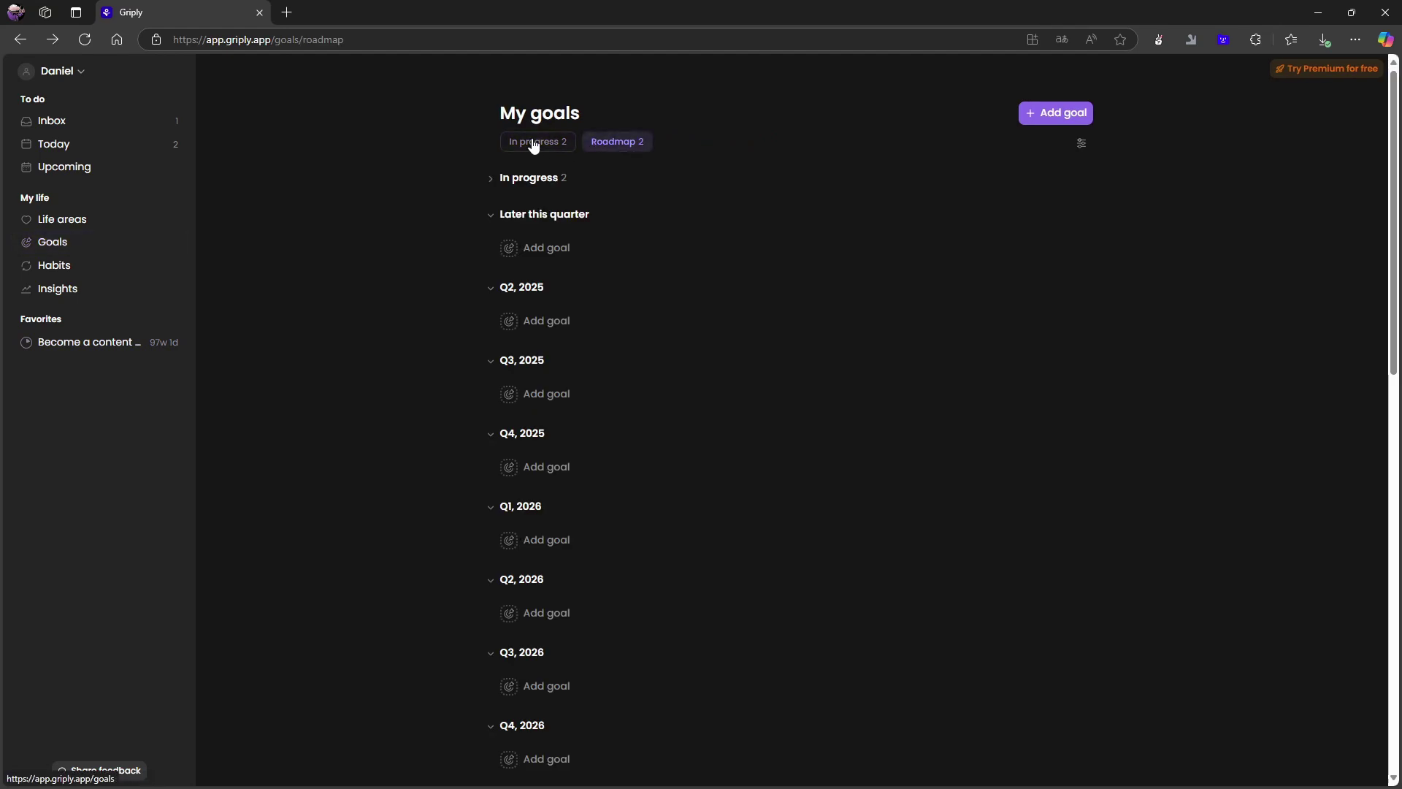
click(491, 179)
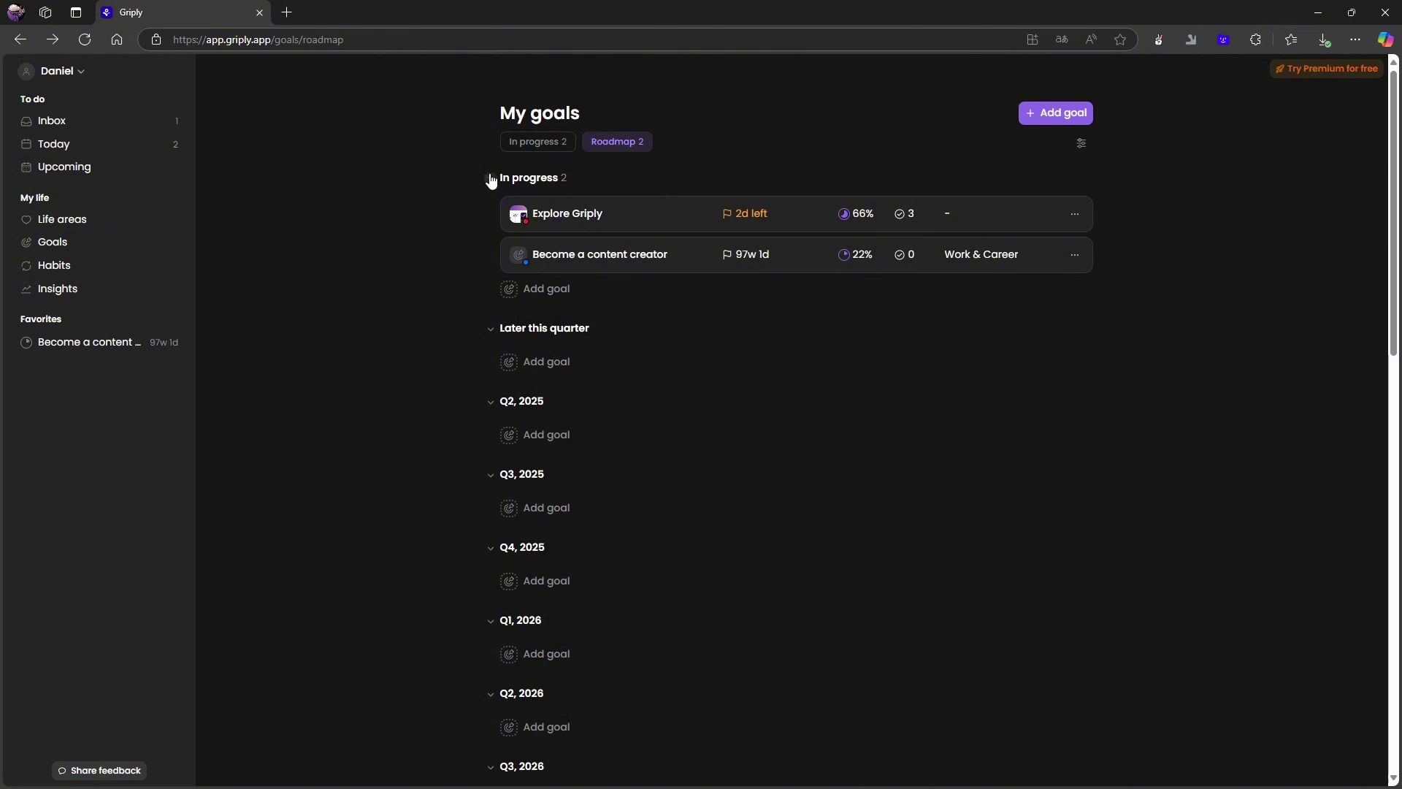
click(492, 178)
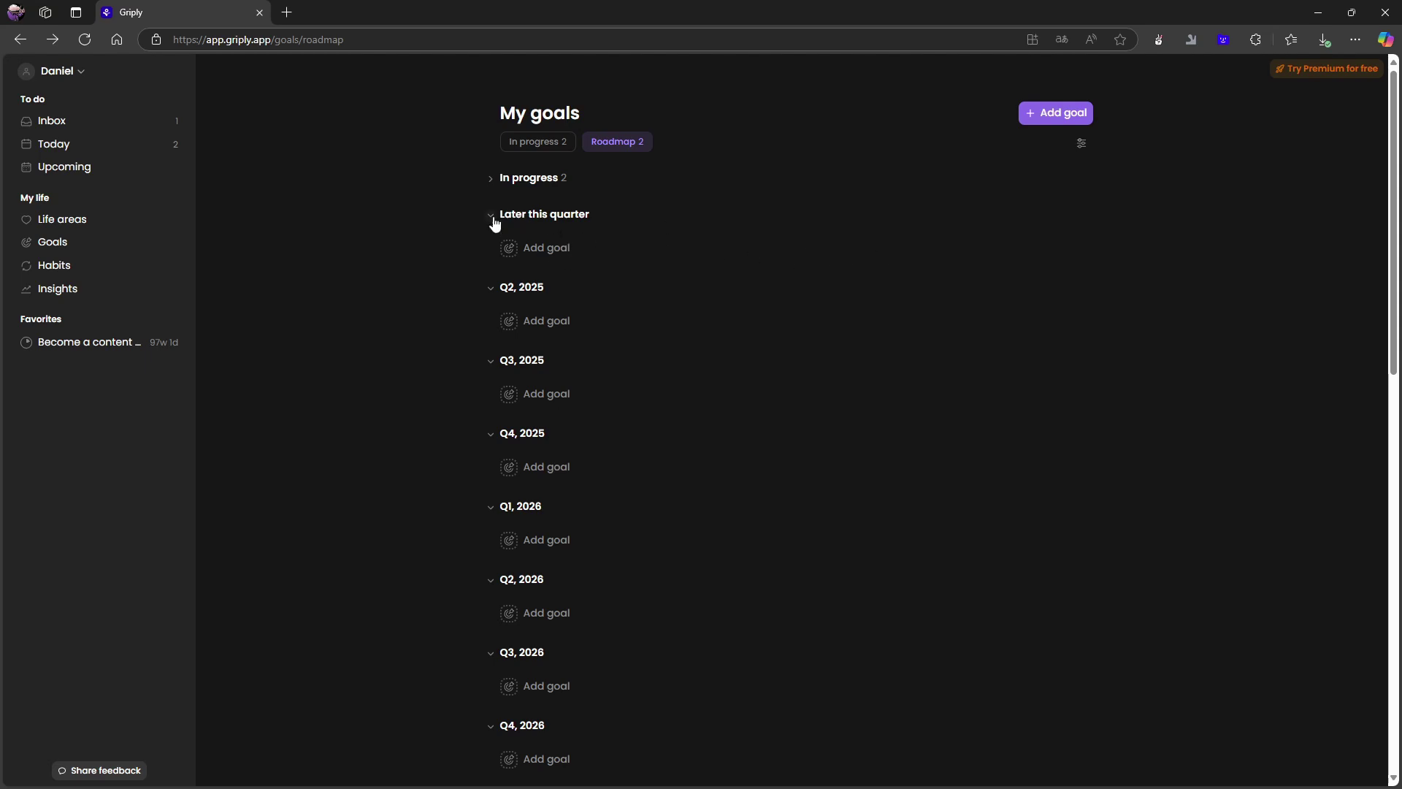
click(491, 179)
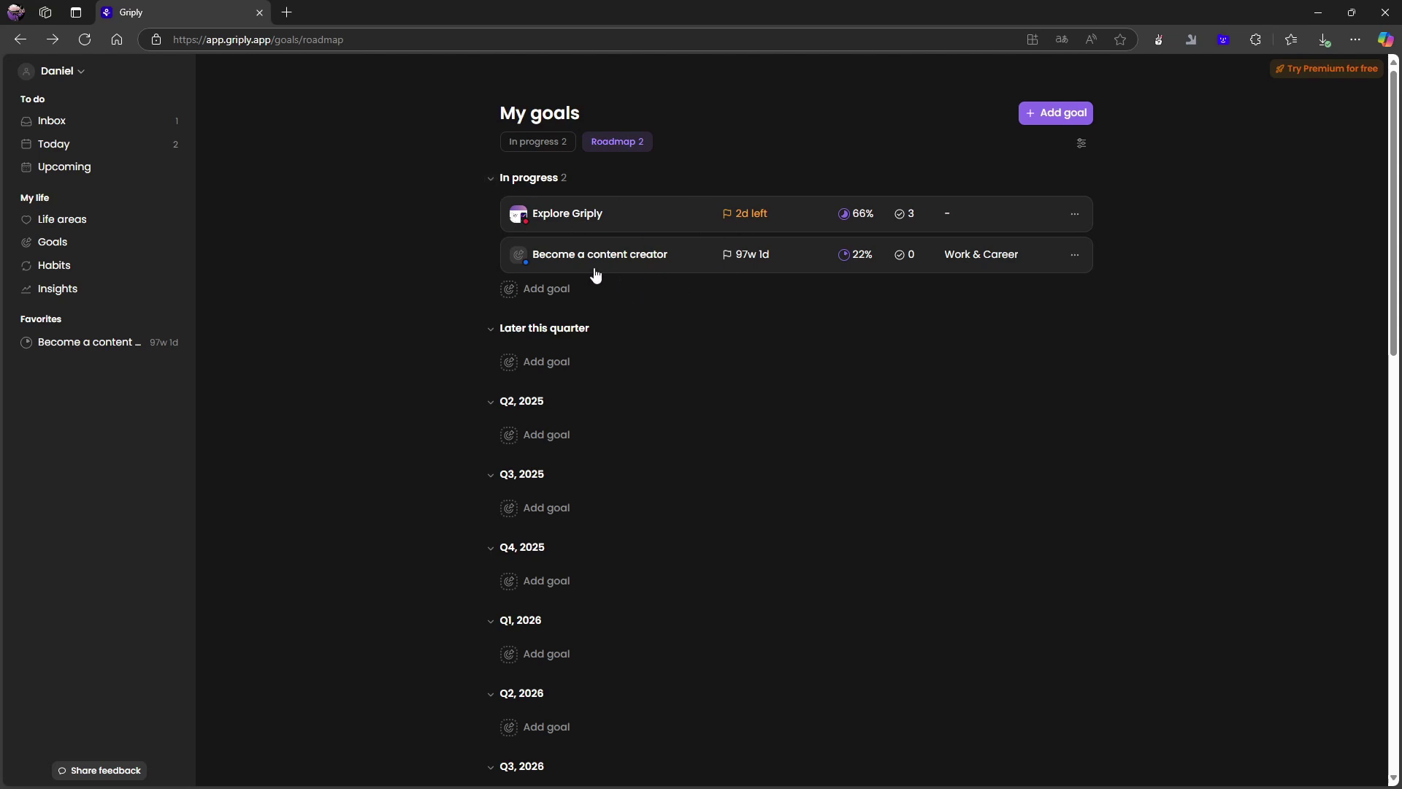
click(490, 178)
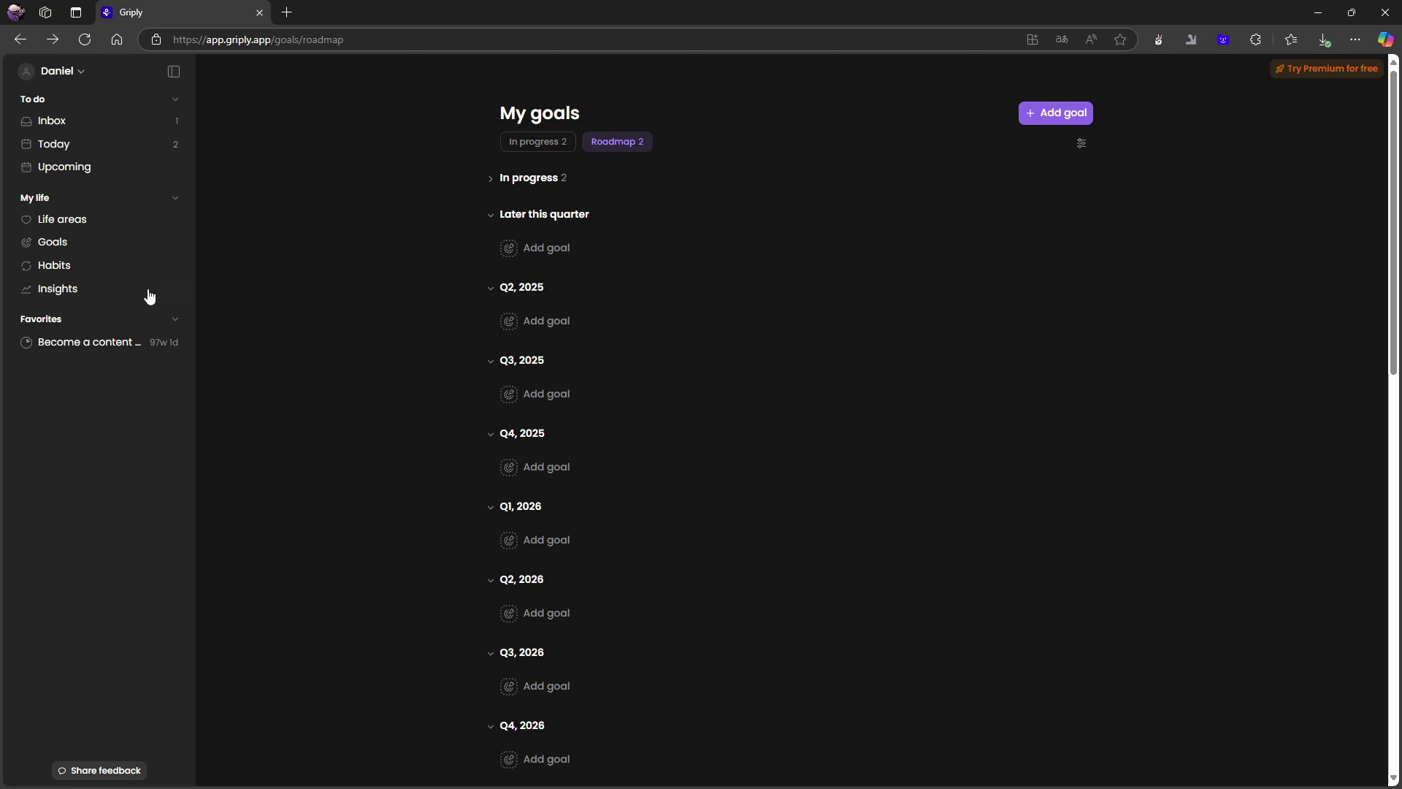
Go to the Habits page, look over the new habit form and leave it without saving.
click(57, 267)
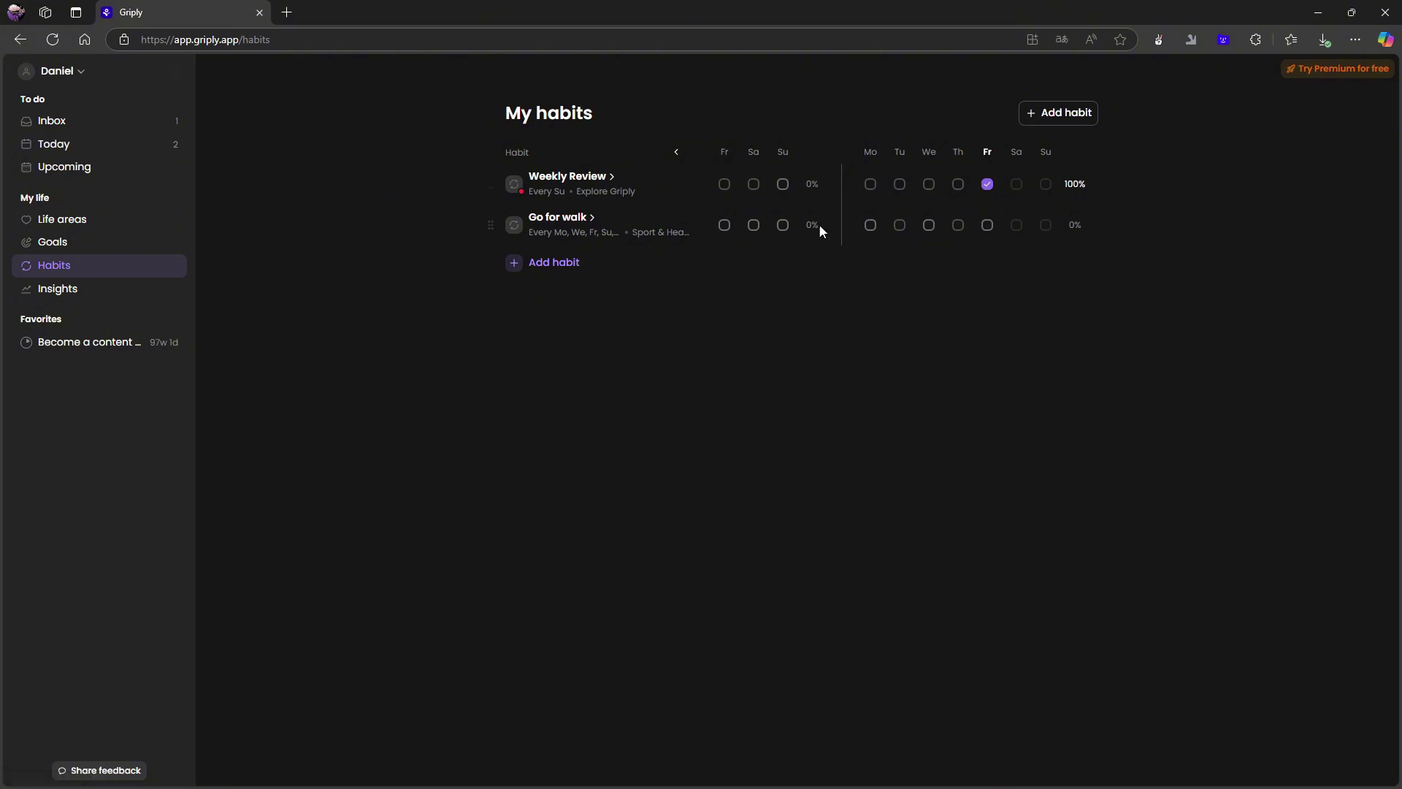
click(546, 263)
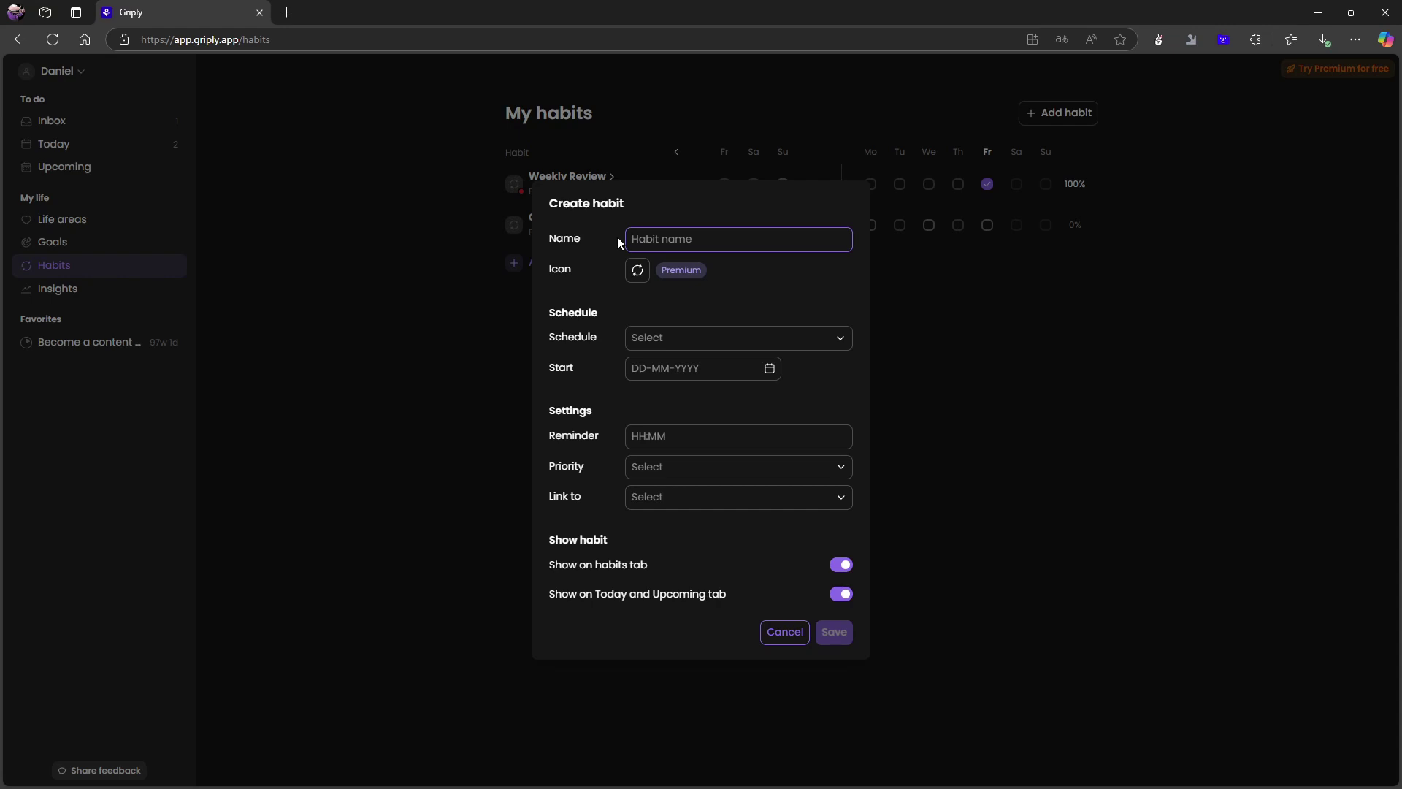
click(792, 636)
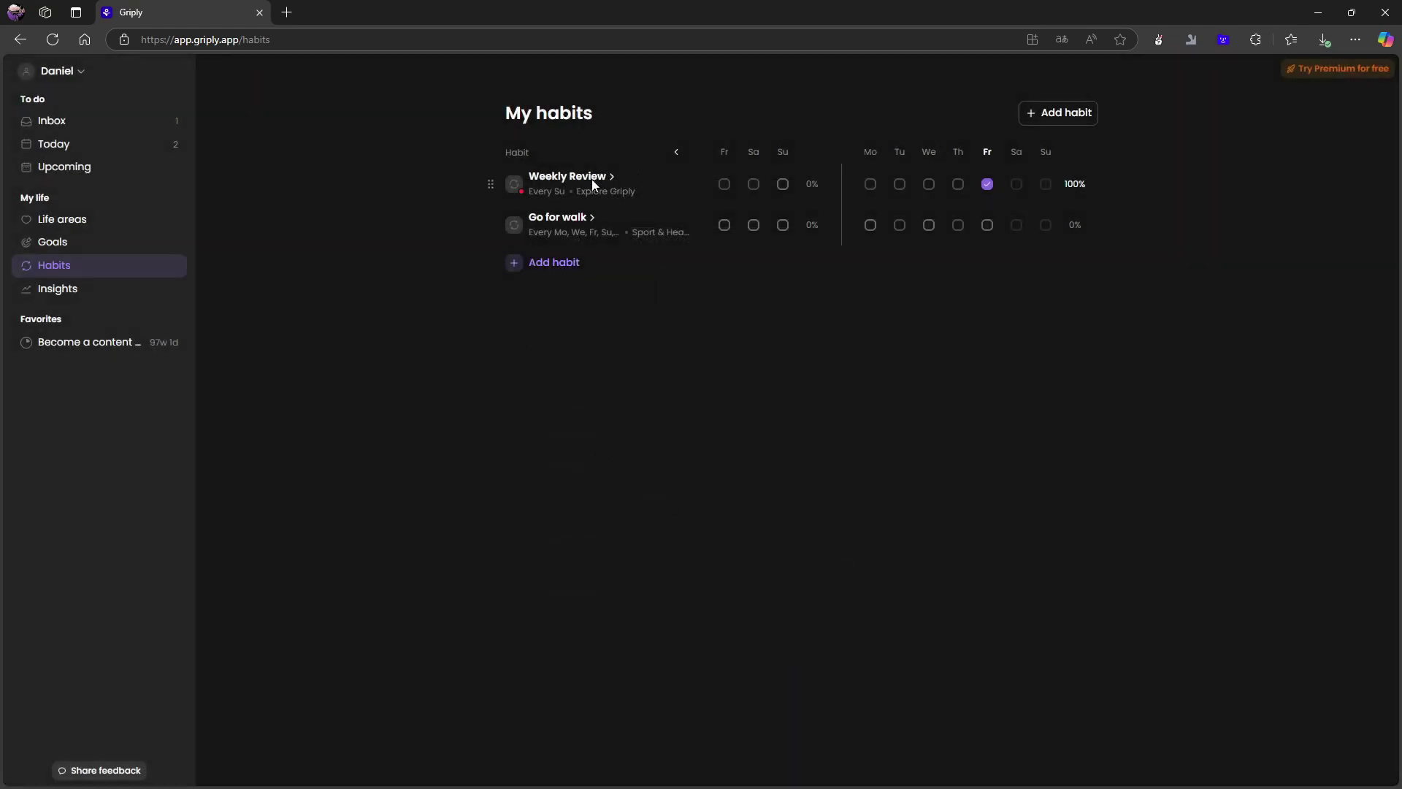
Start a new habit and name it "film youtube videos".
click(1037, 117)
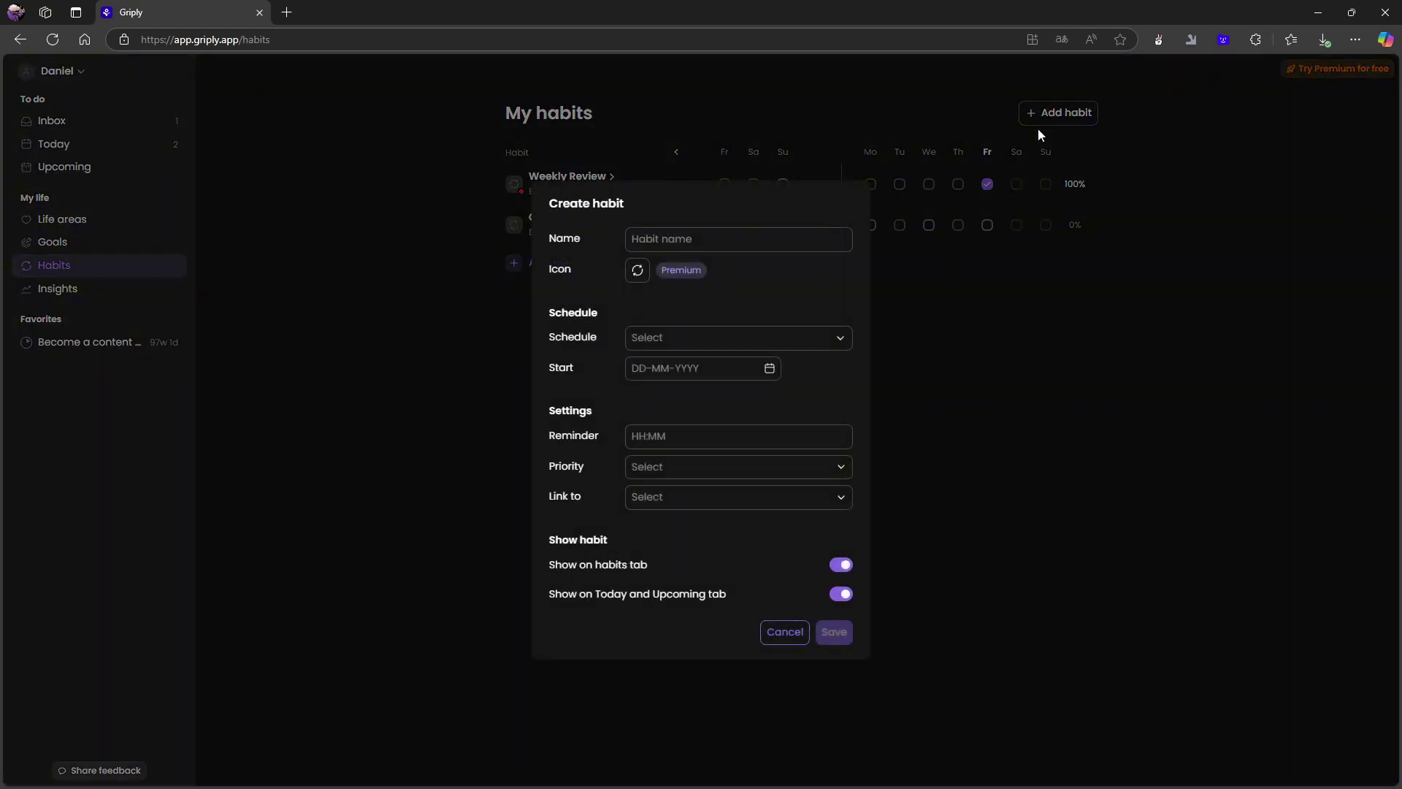
click(757, 243)
text(test ha)
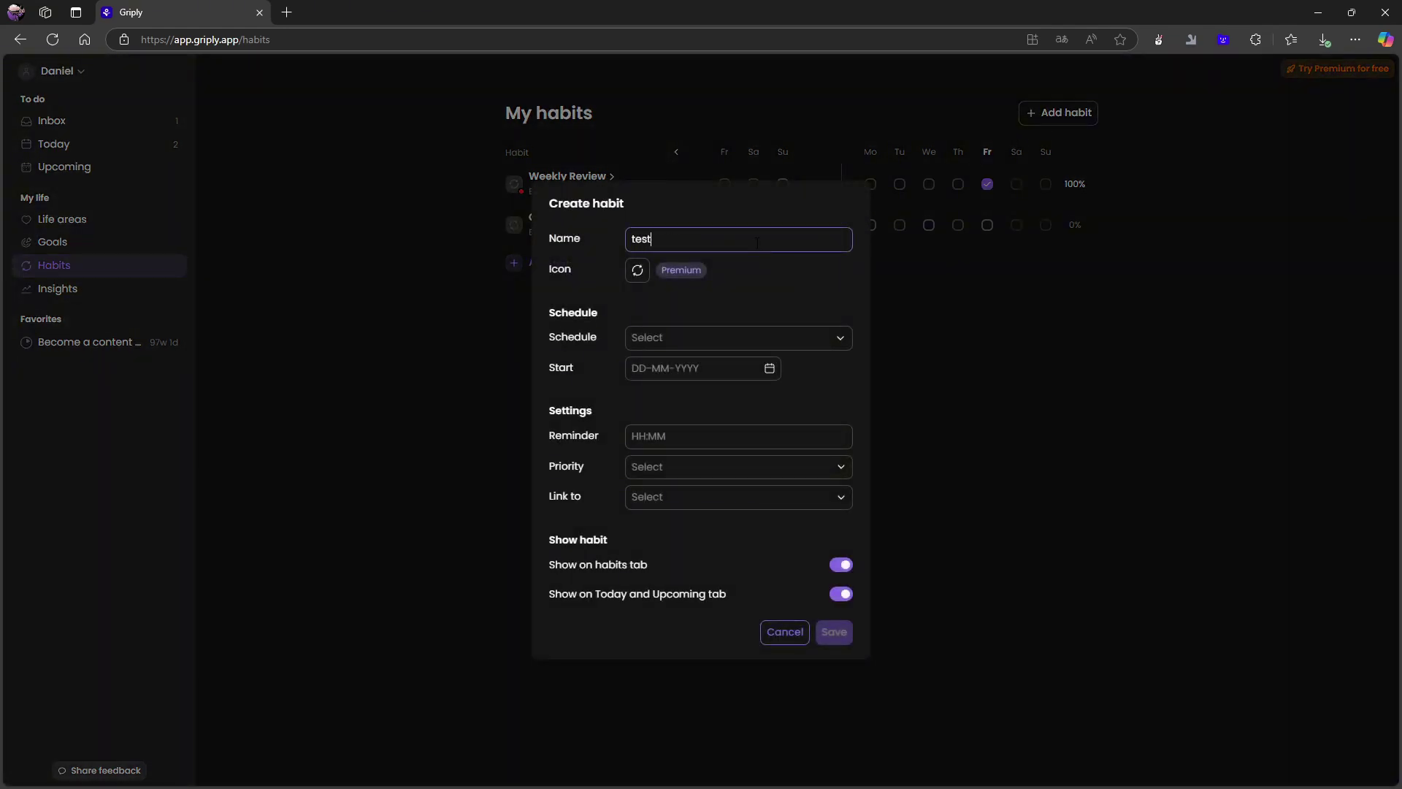
text(bit)
click(789, 343)
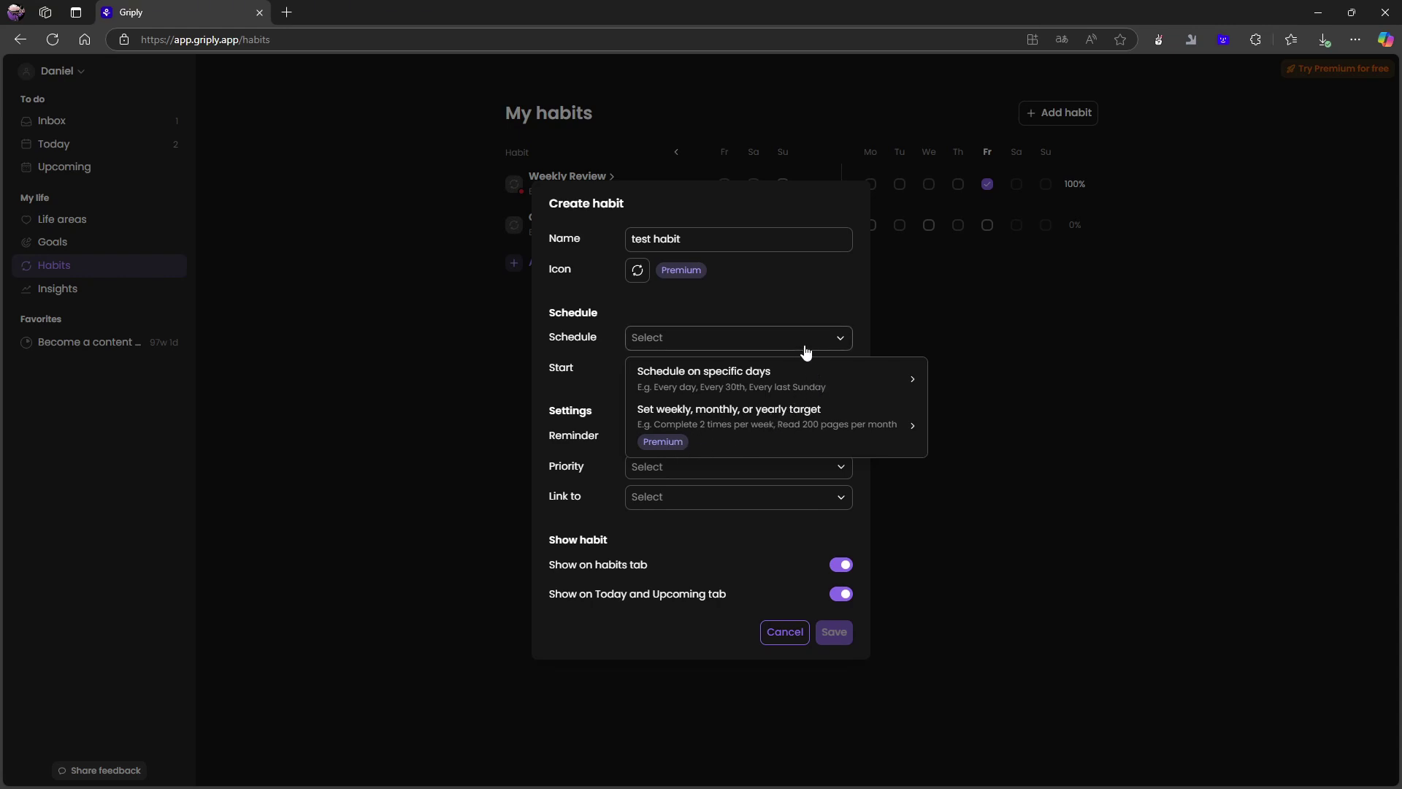
click(746, 237)
key(BackSpace)
text(fil)
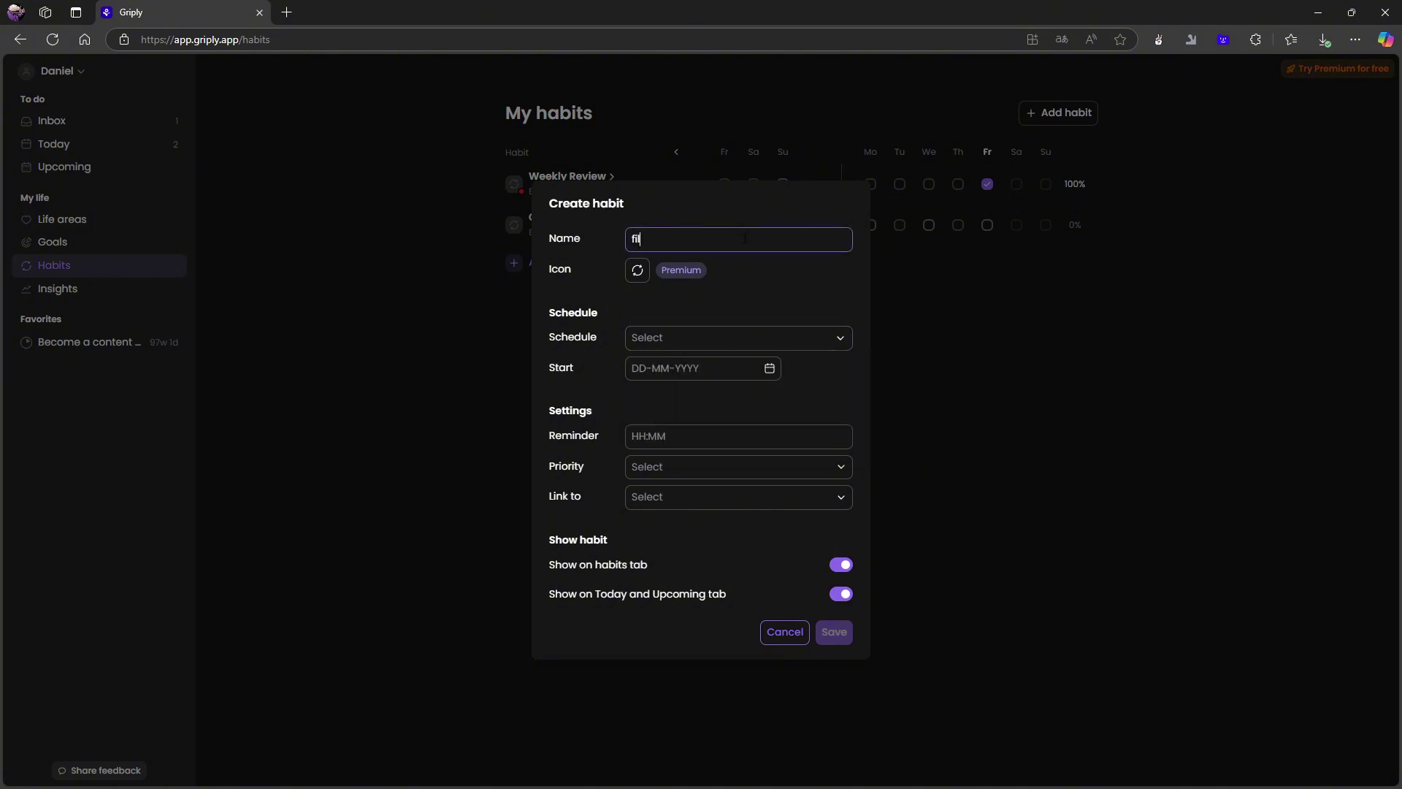
text(m youtube videos)
Look at the habit's schedule options and its icon setting, and close the Griply Premium offer.
click(728, 339)
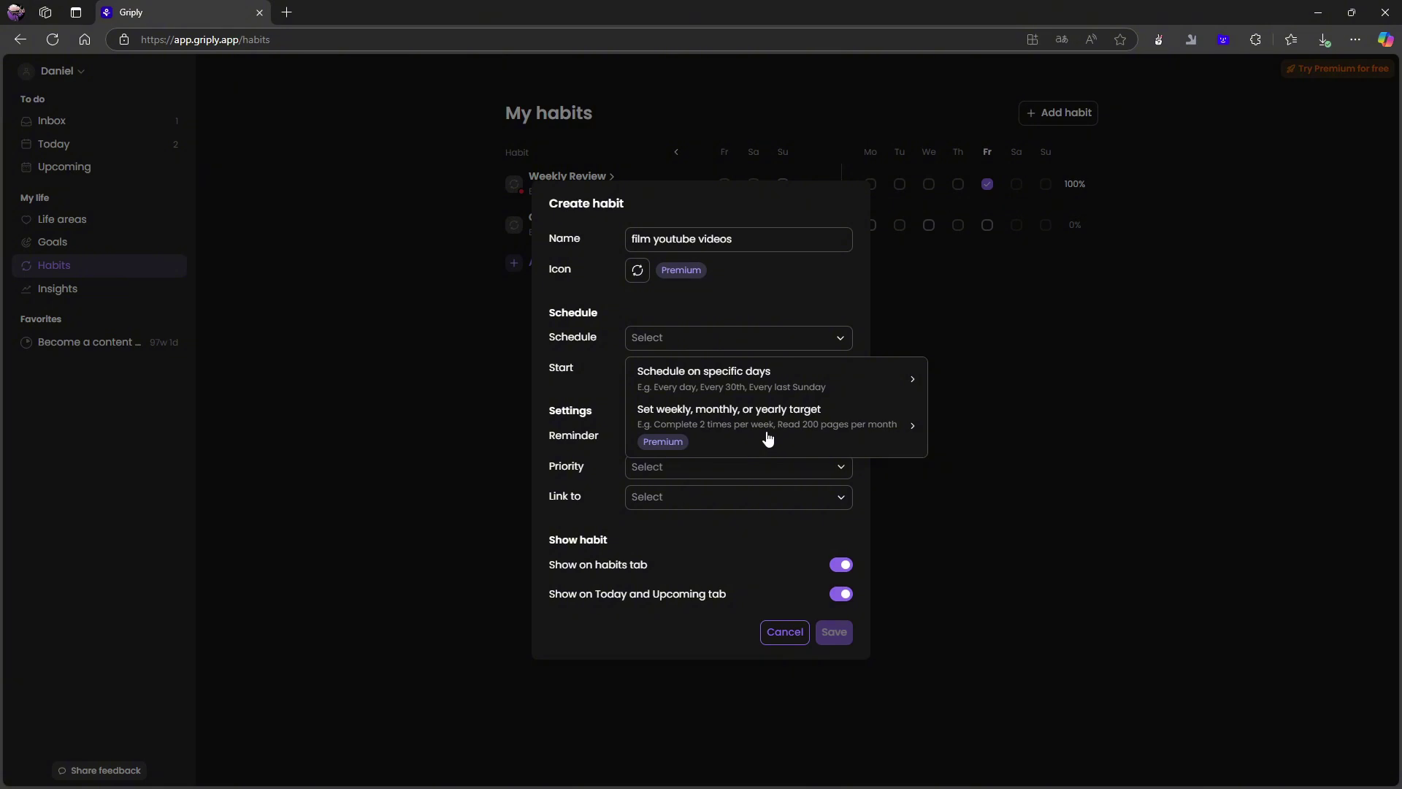
click(740, 322)
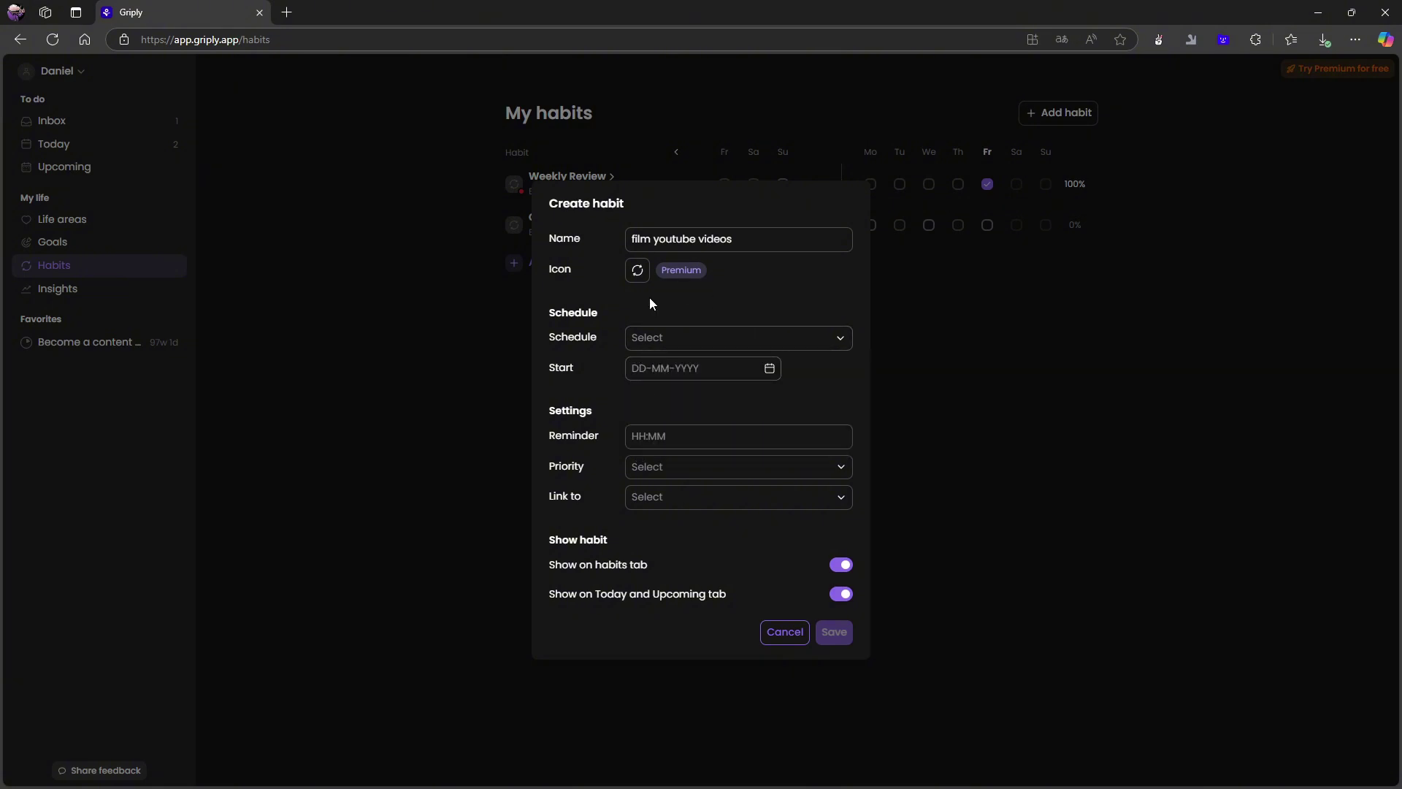
click(634, 274)
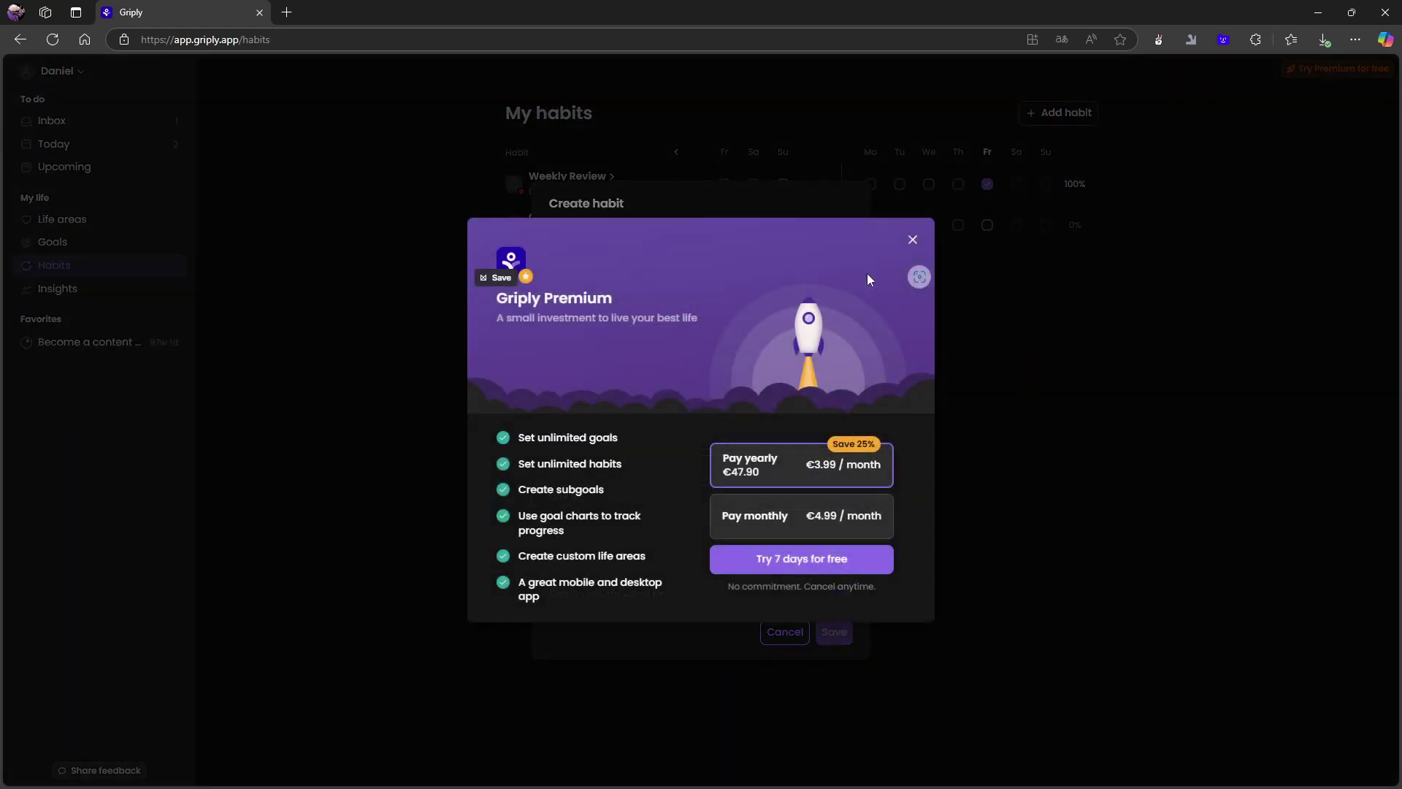
click(911, 244)
Schedule the habit on specific days, repeating every week on all seven days.
click(737, 340)
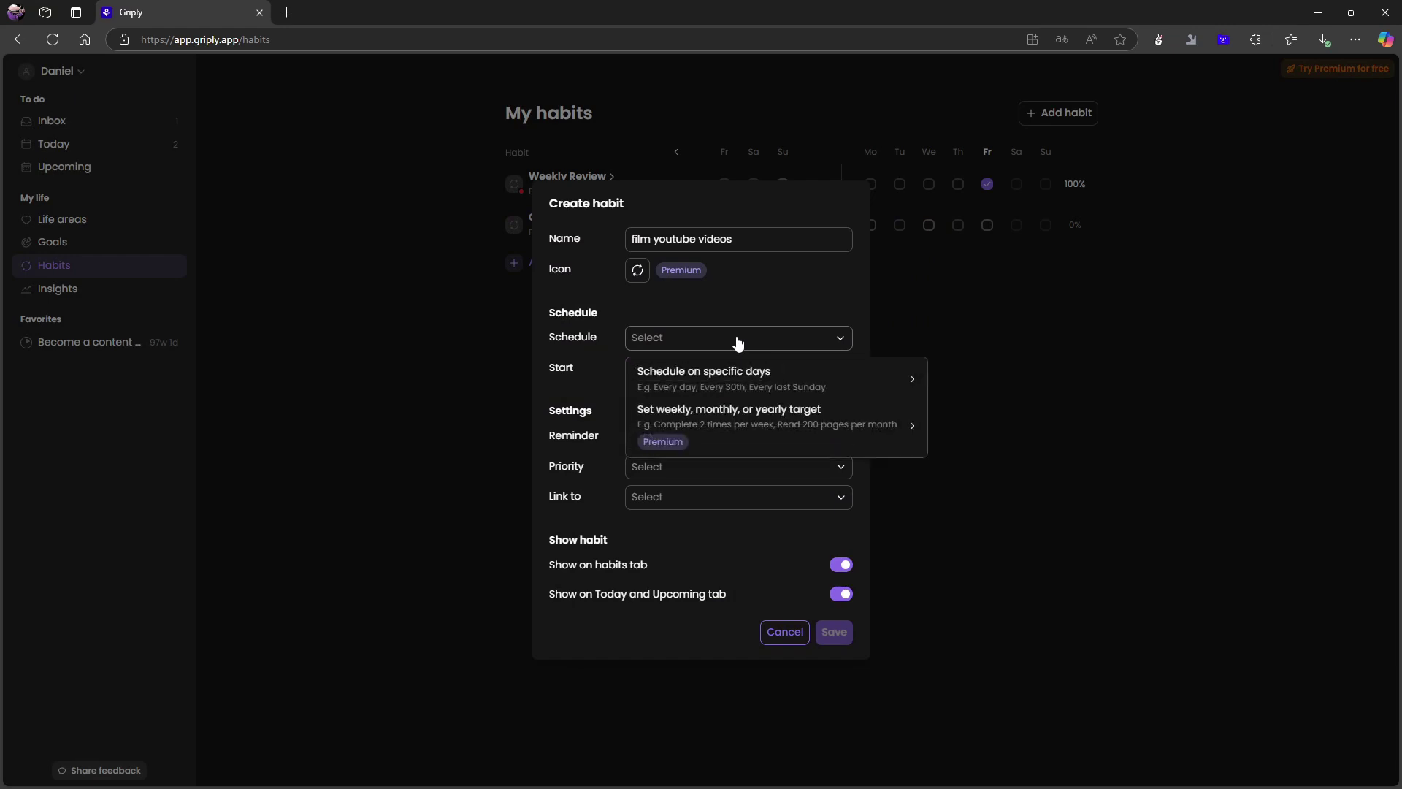
click(787, 387)
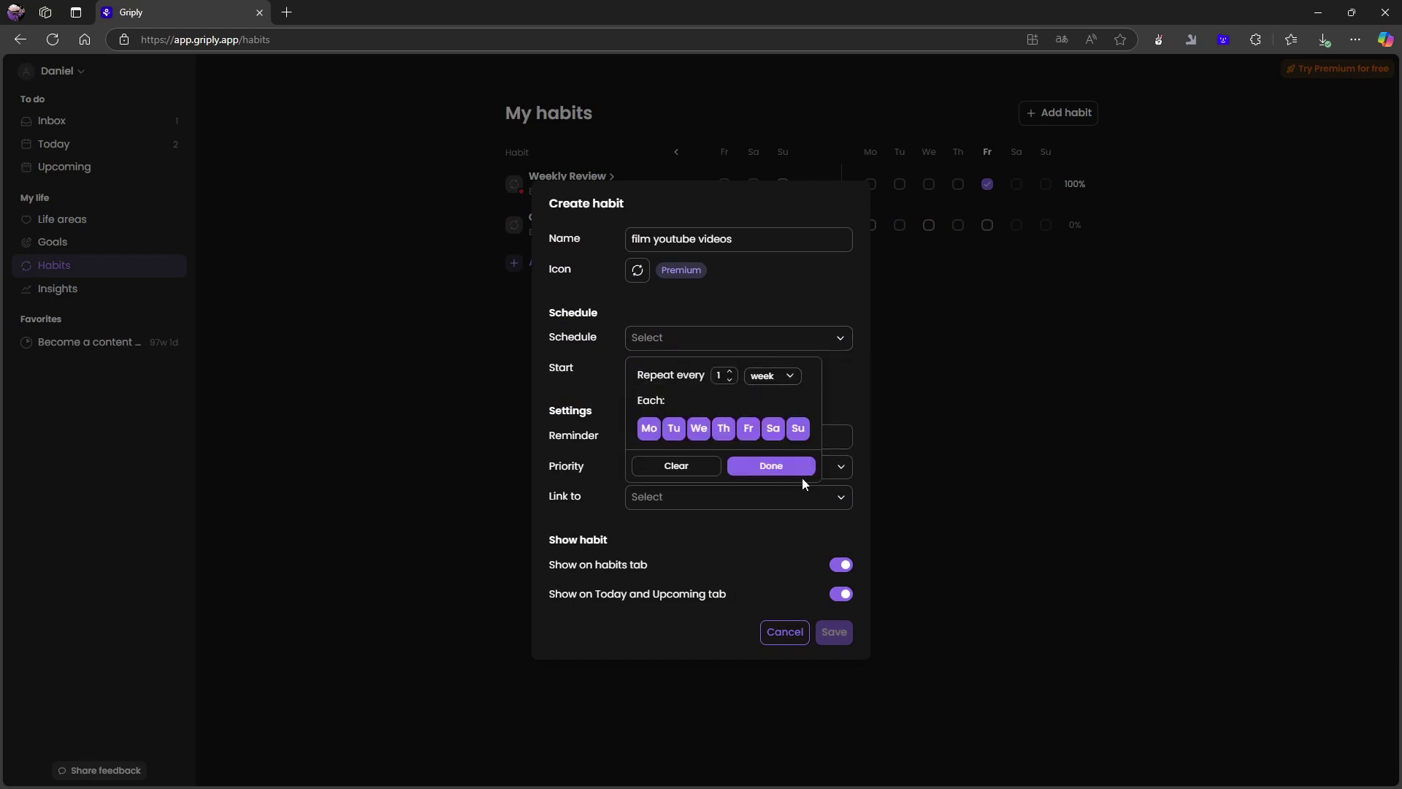
click(777, 468)
Set the habit's priority to Medium and link it to the "Become a content creator" goal.
click(776, 471)
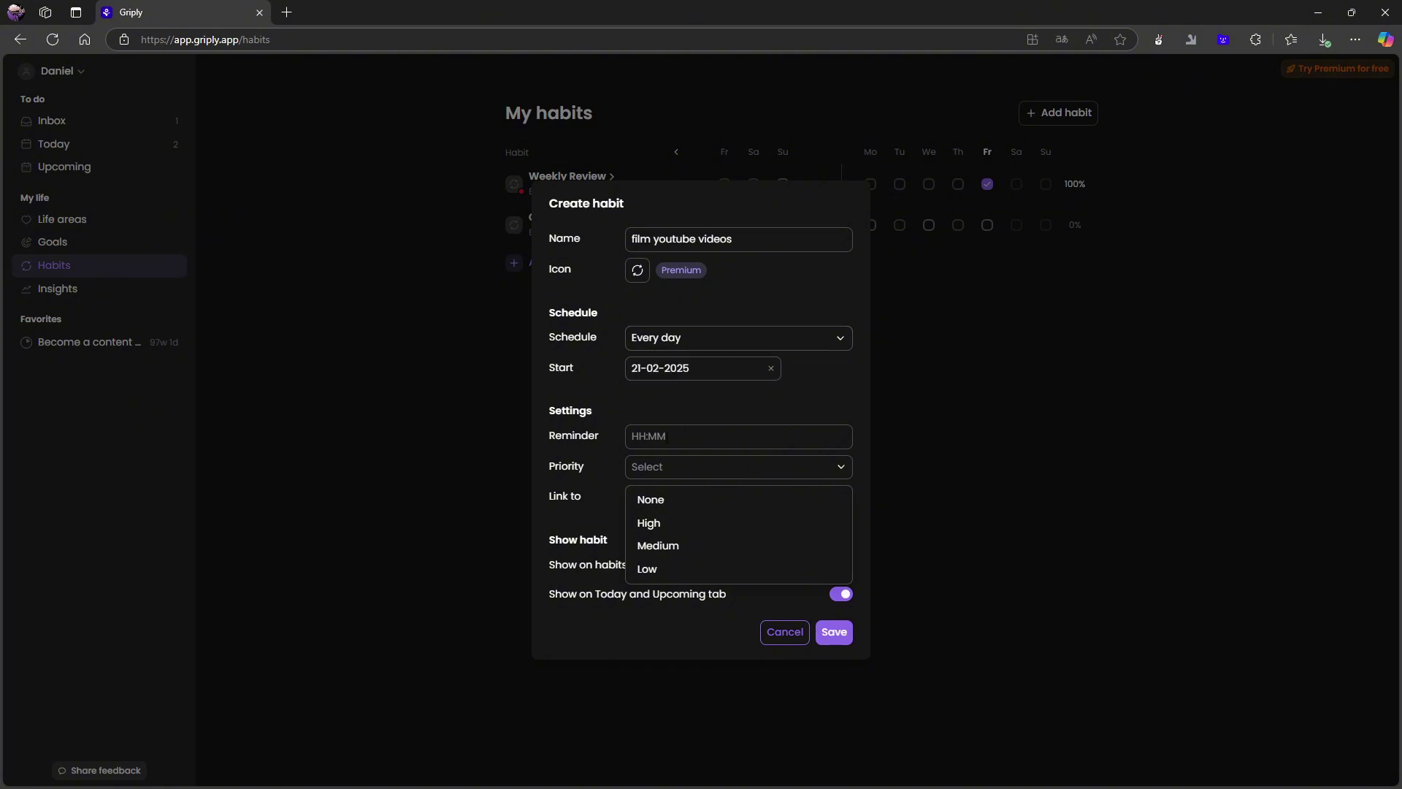
click(672, 546)
click(730, 504)
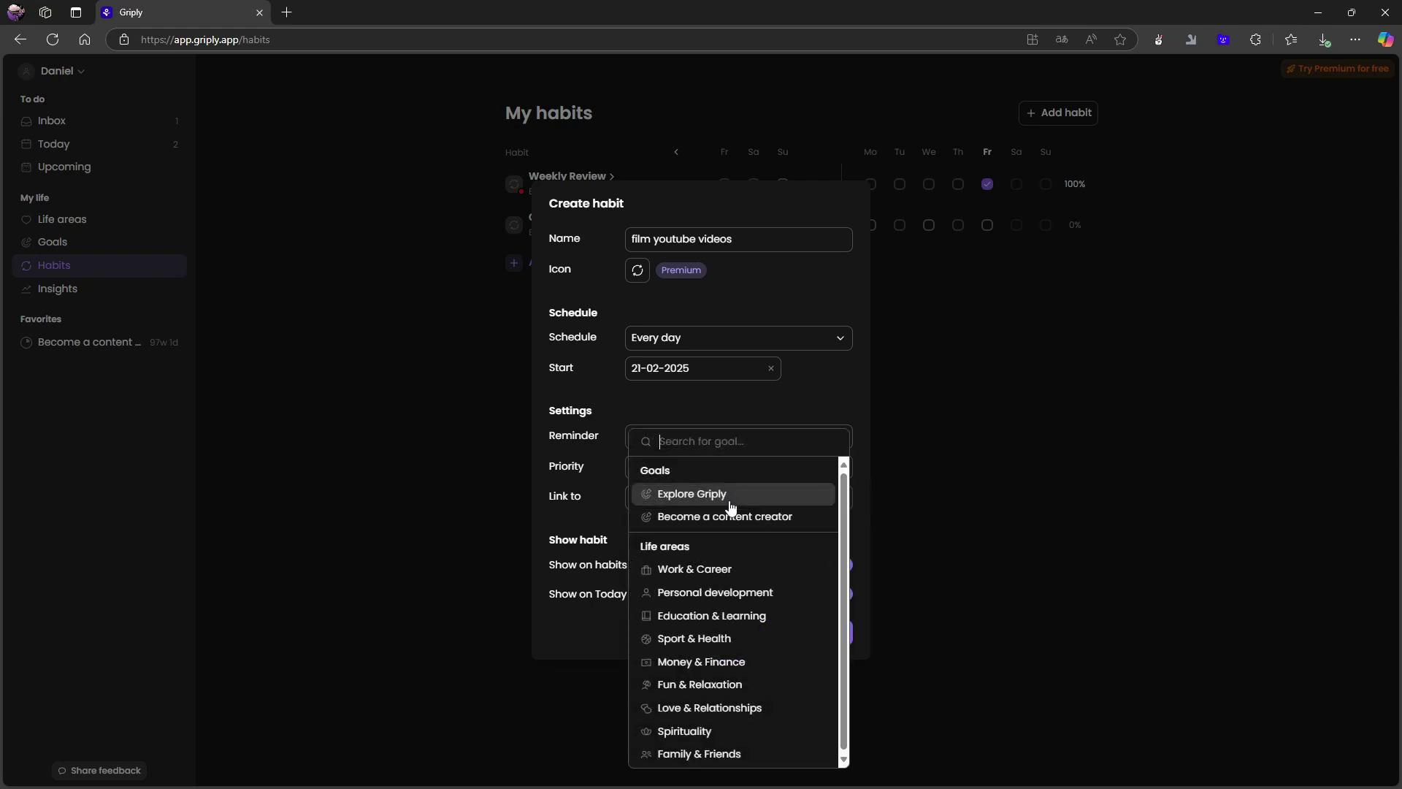
key(Escape)
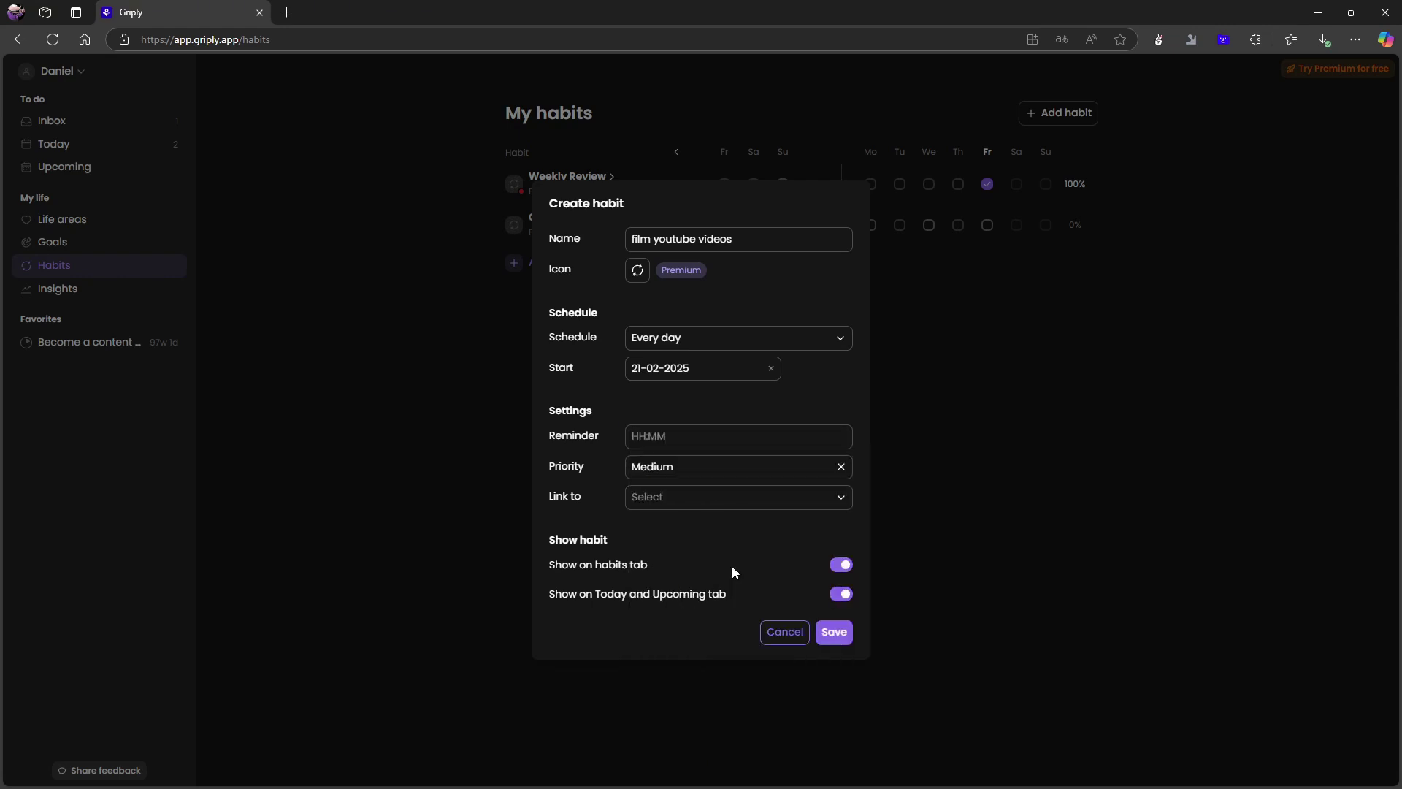
click(712, 480)
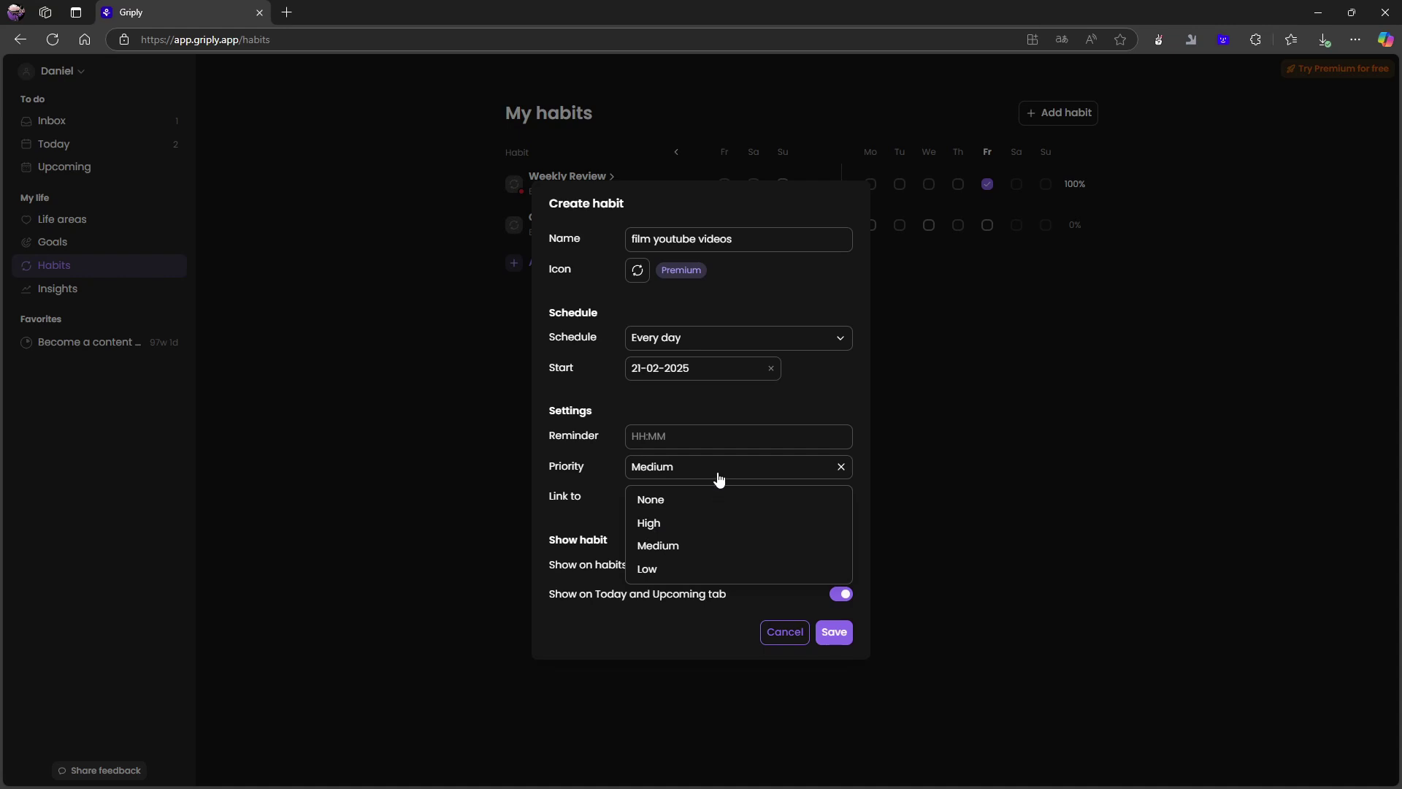
click(576, 499)
click(670, 502)
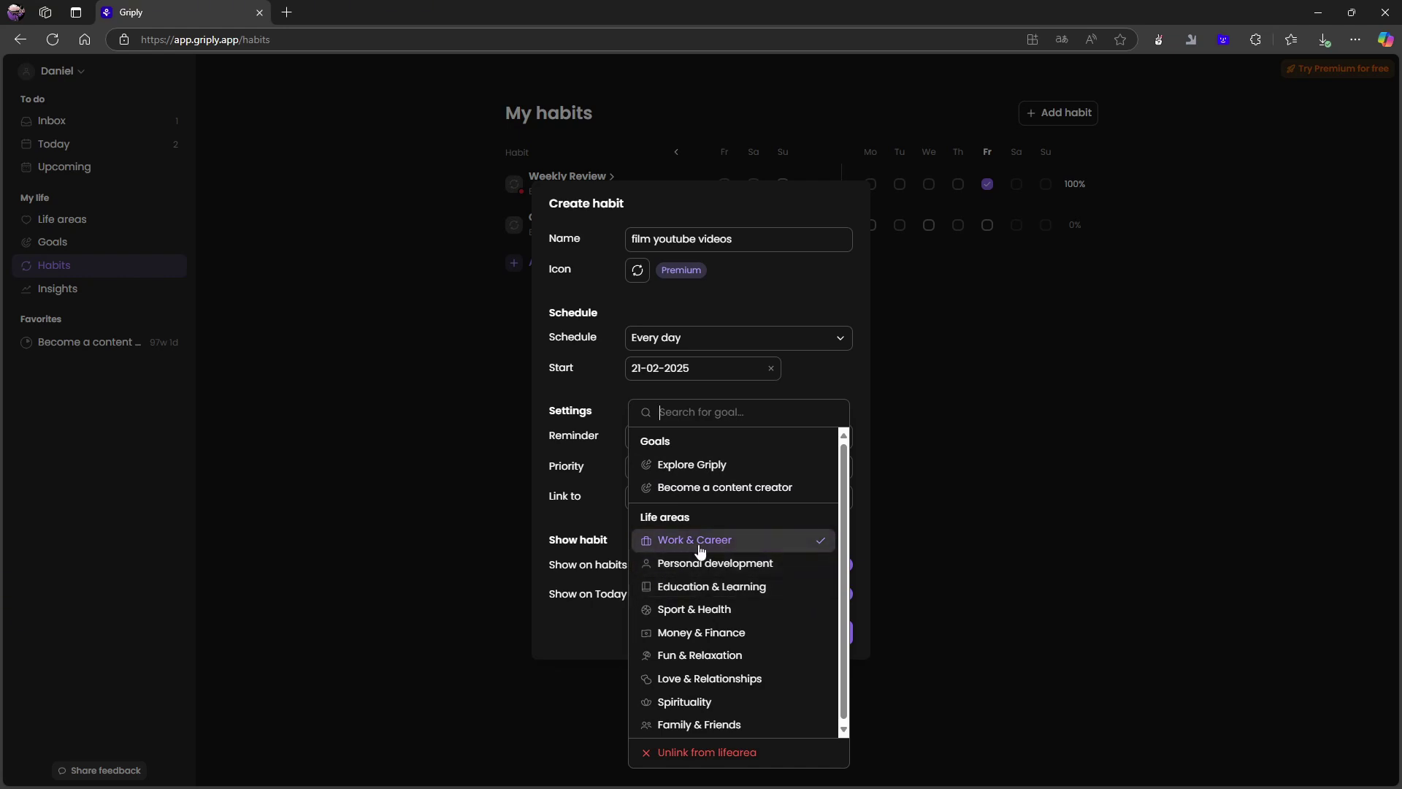
click(706, 487)
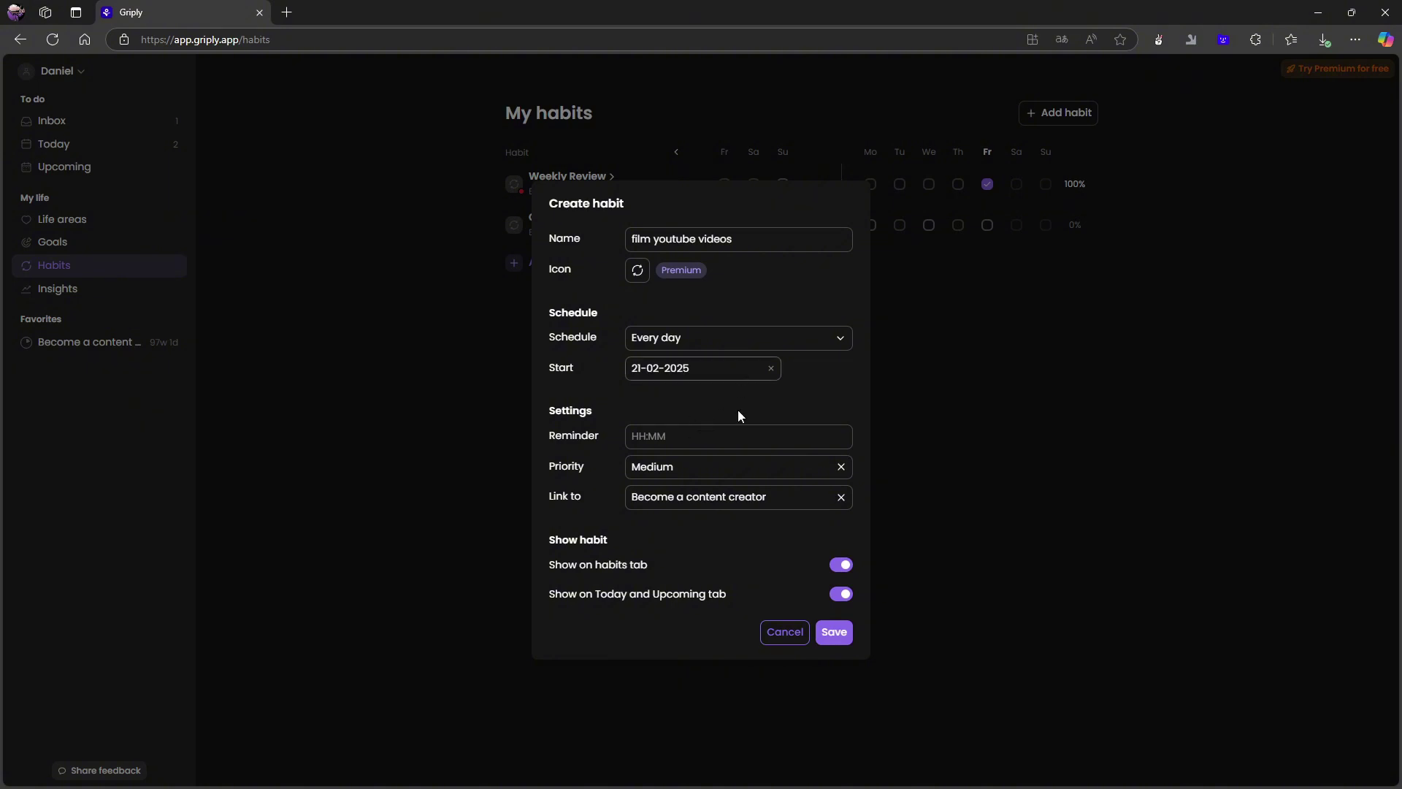
Change the habit's specific-days schedule to a weekly repeat from Monday to Friday, leaving out Saturday and Sunday.
click(740, 341)
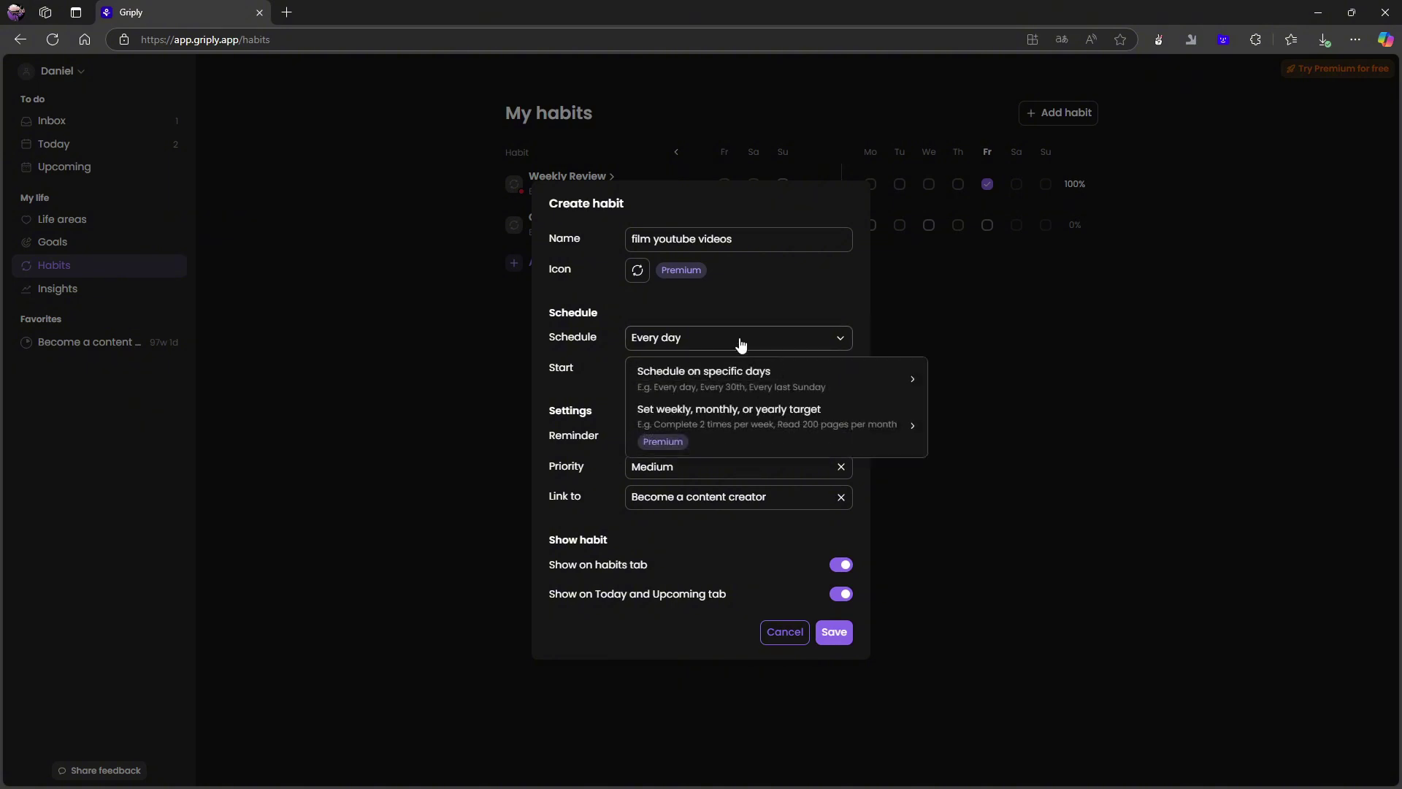
click(756, 372)
click(762, 376)
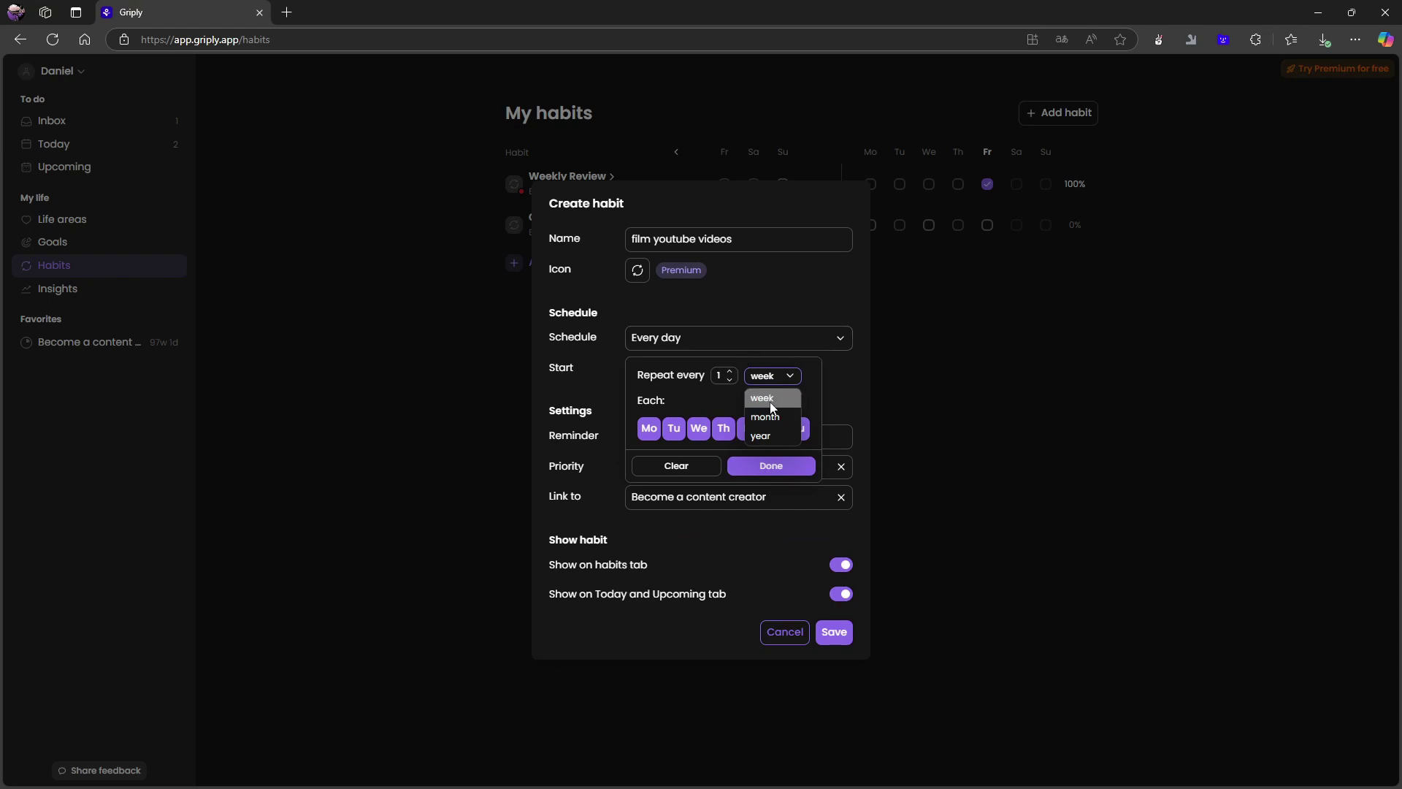
click(777, 422)
click(774, 422)
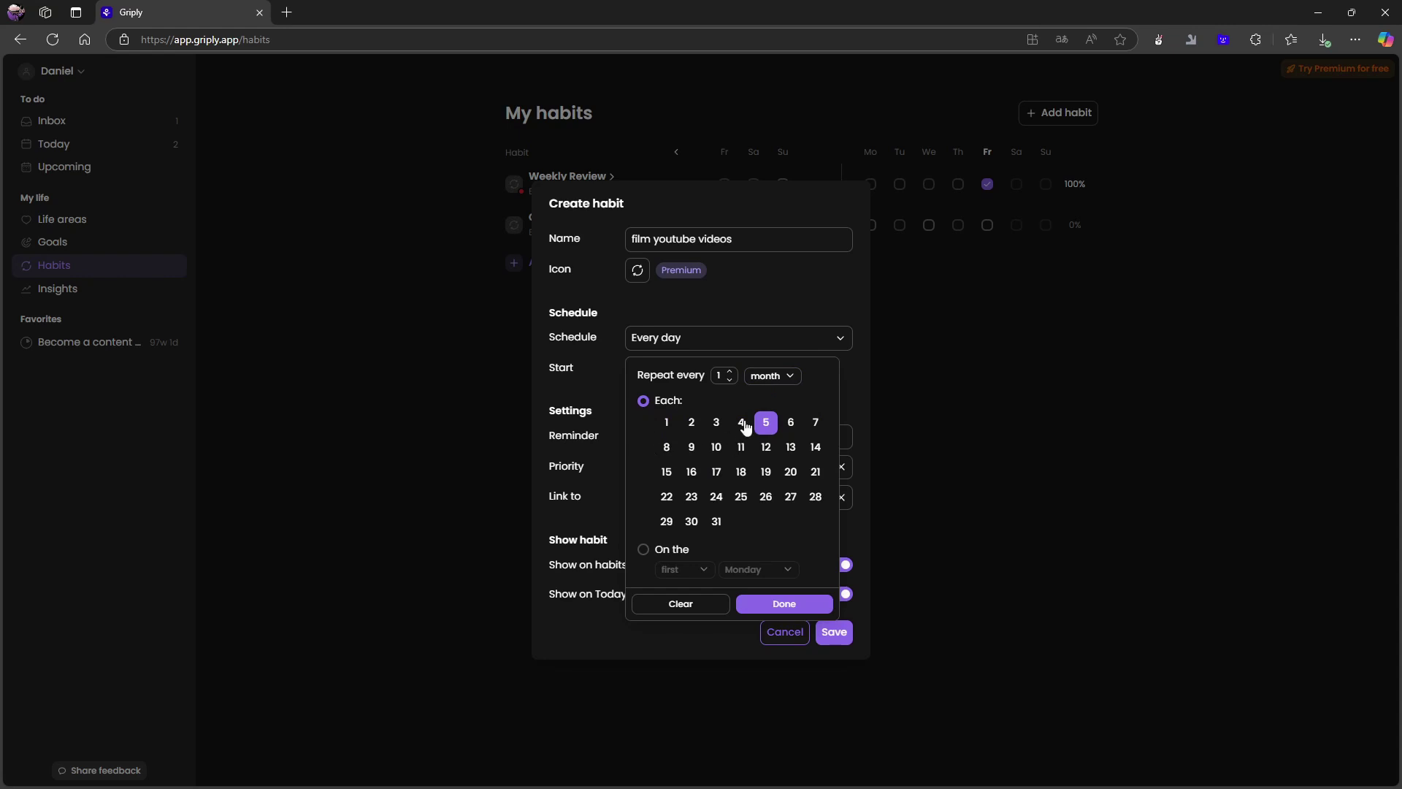
click(776, 385)
click(774, 398)
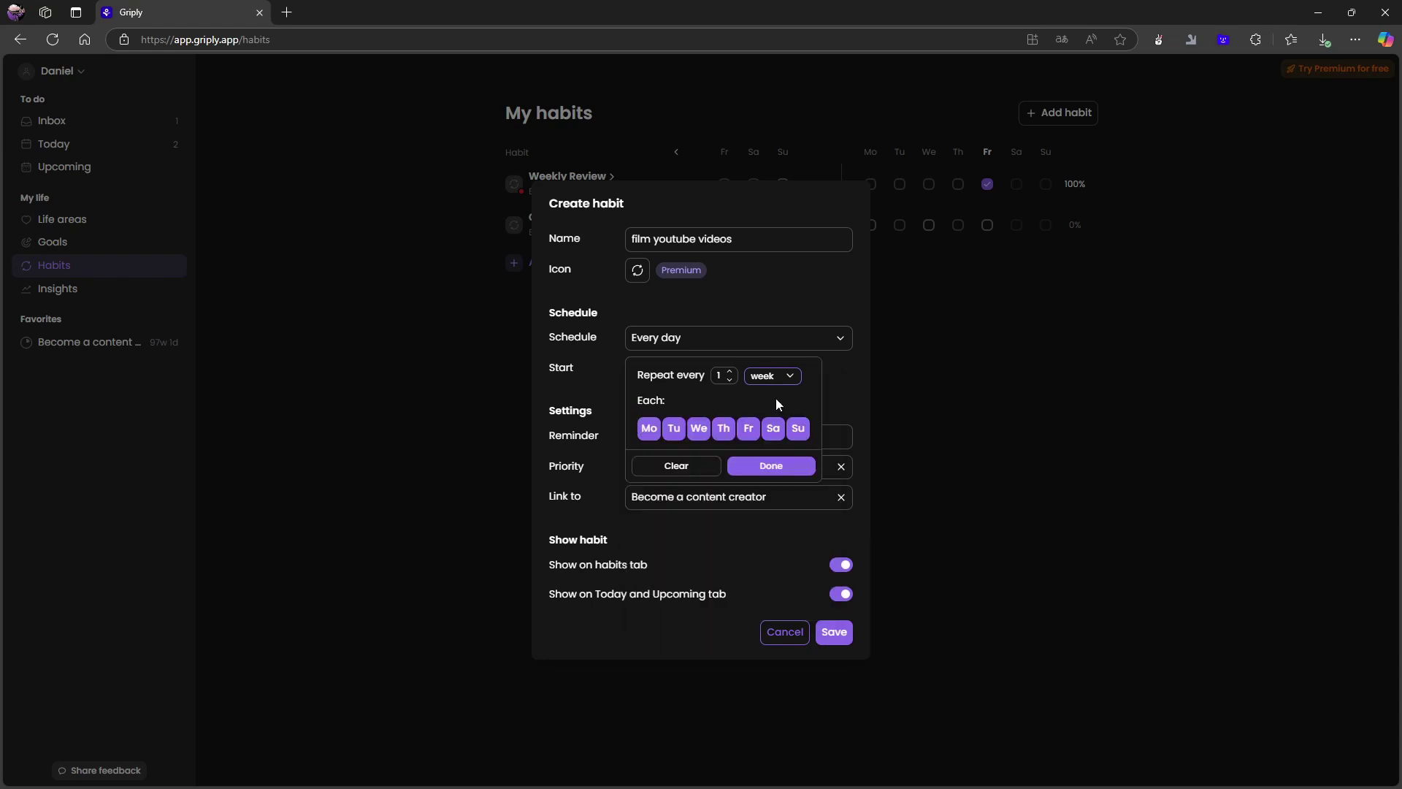
click(797, 429)
click(774, 436)
Keep the schedule's repeat interval at 1 week, apply it and save the habit.
click(730, 373)
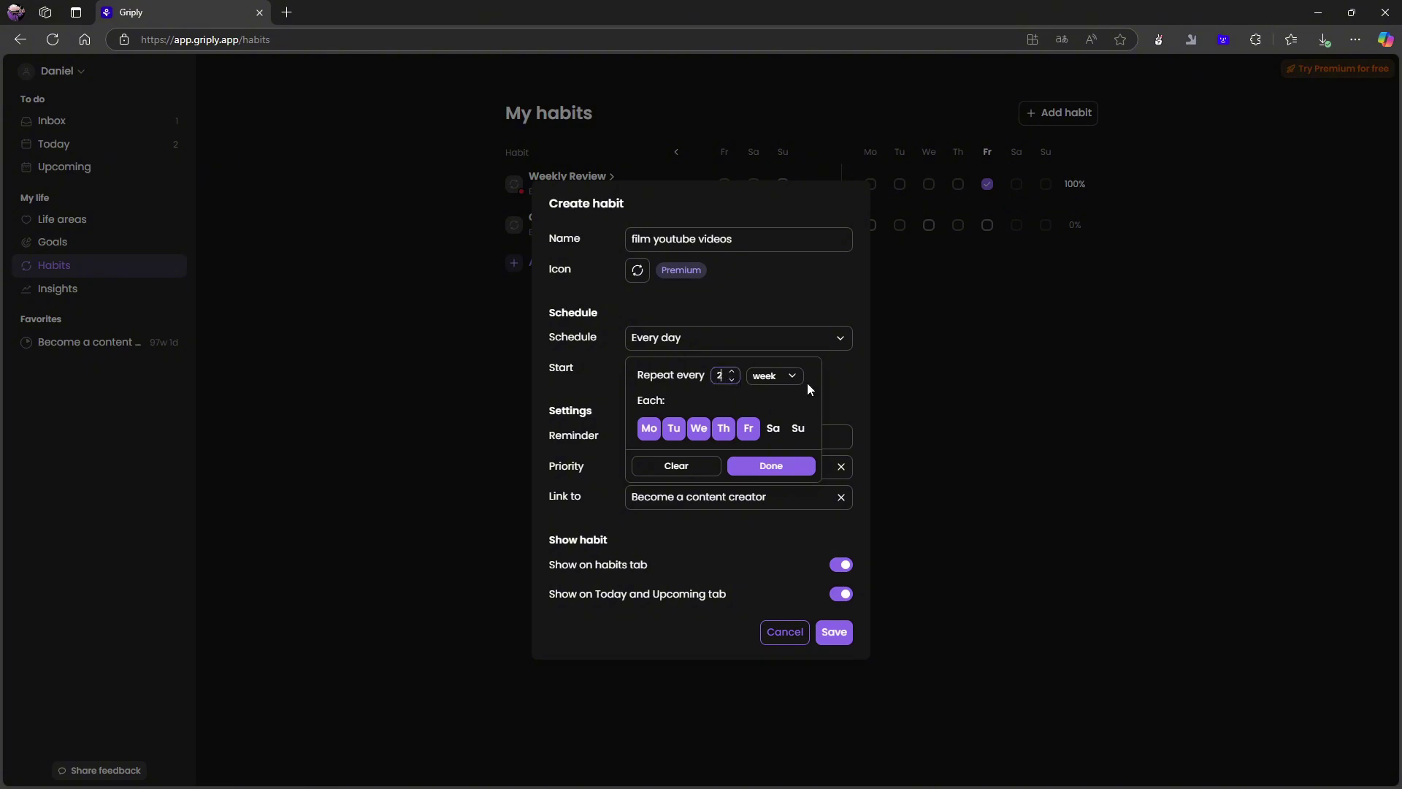
click(777, 376)
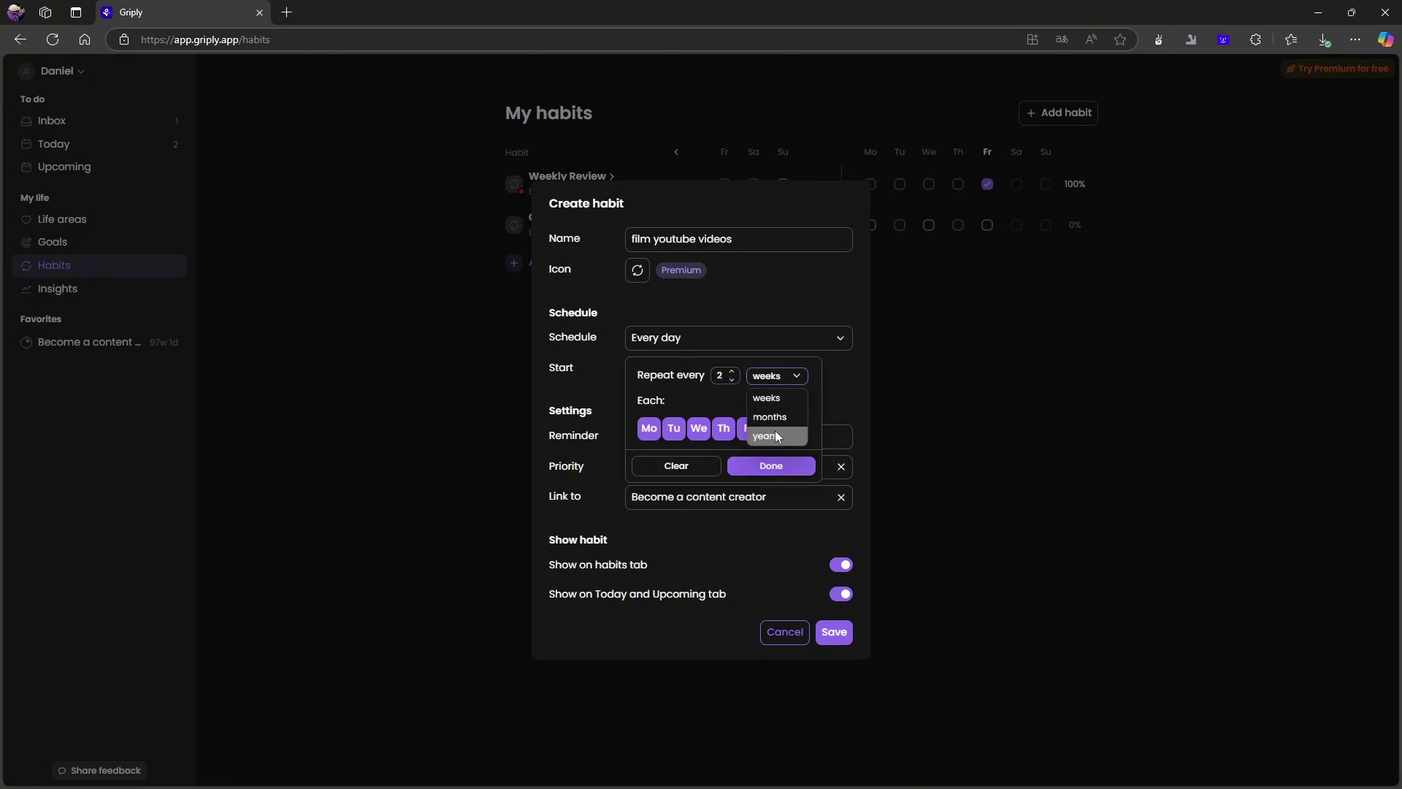
click(731, 379)
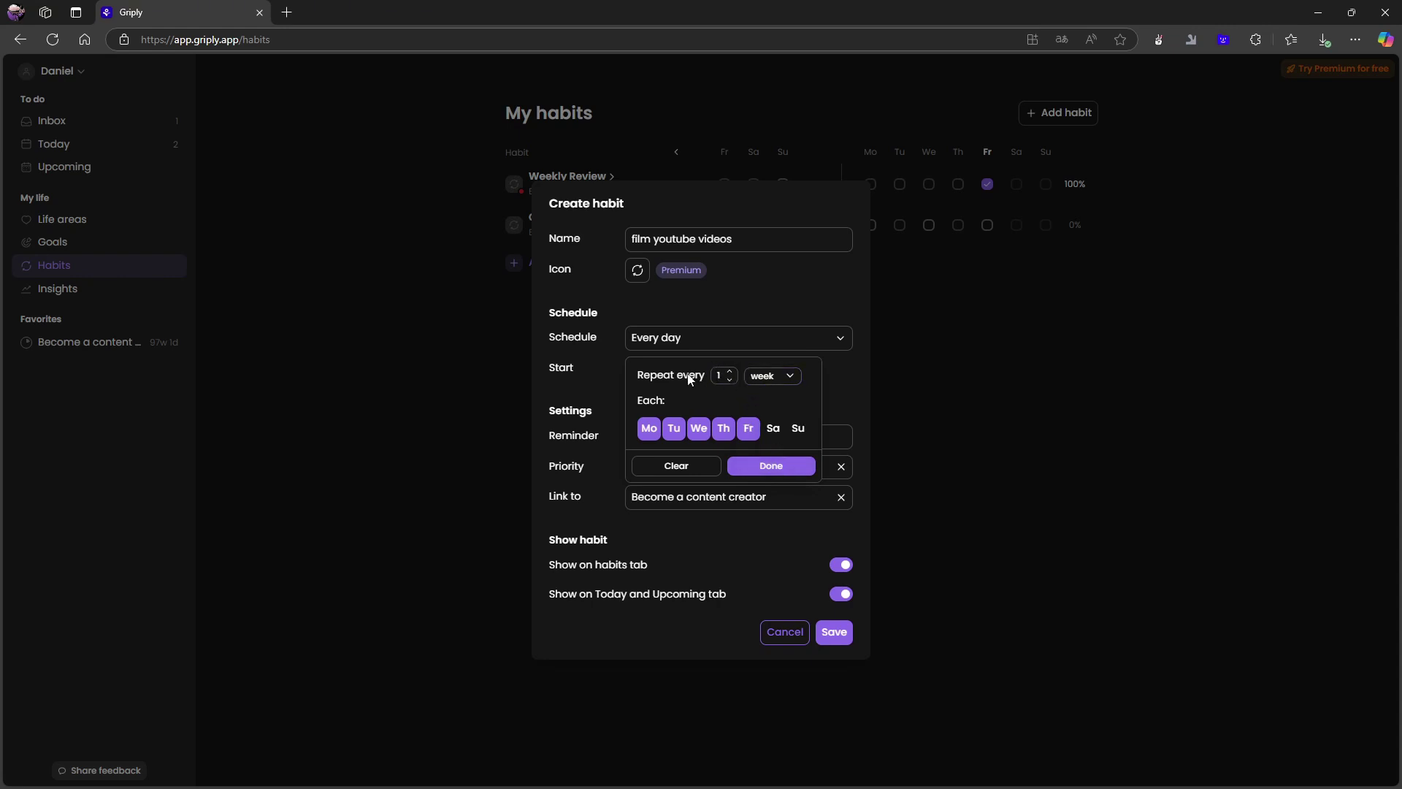
click(791, 386)
click(786, 386)
click(776, 467)
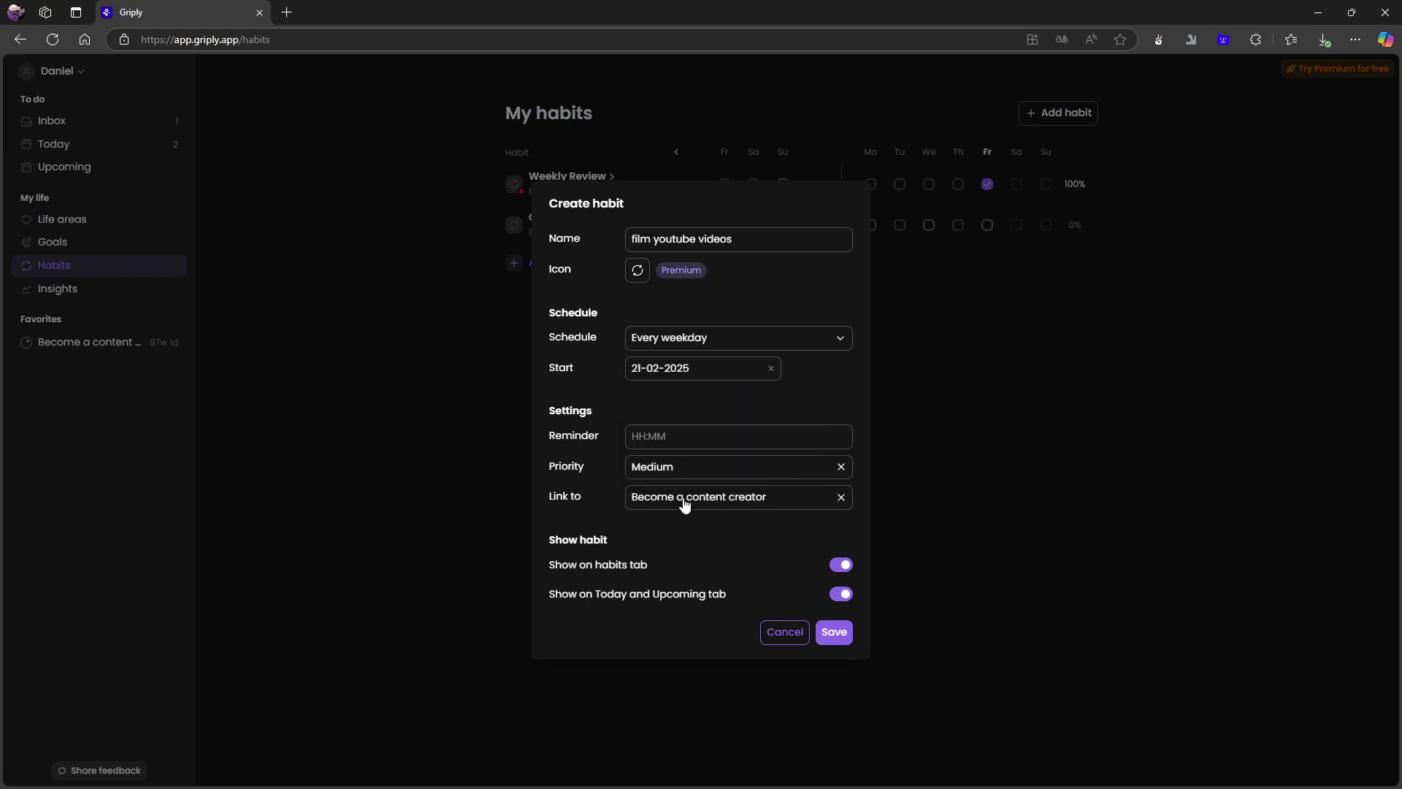
click(831, 632)
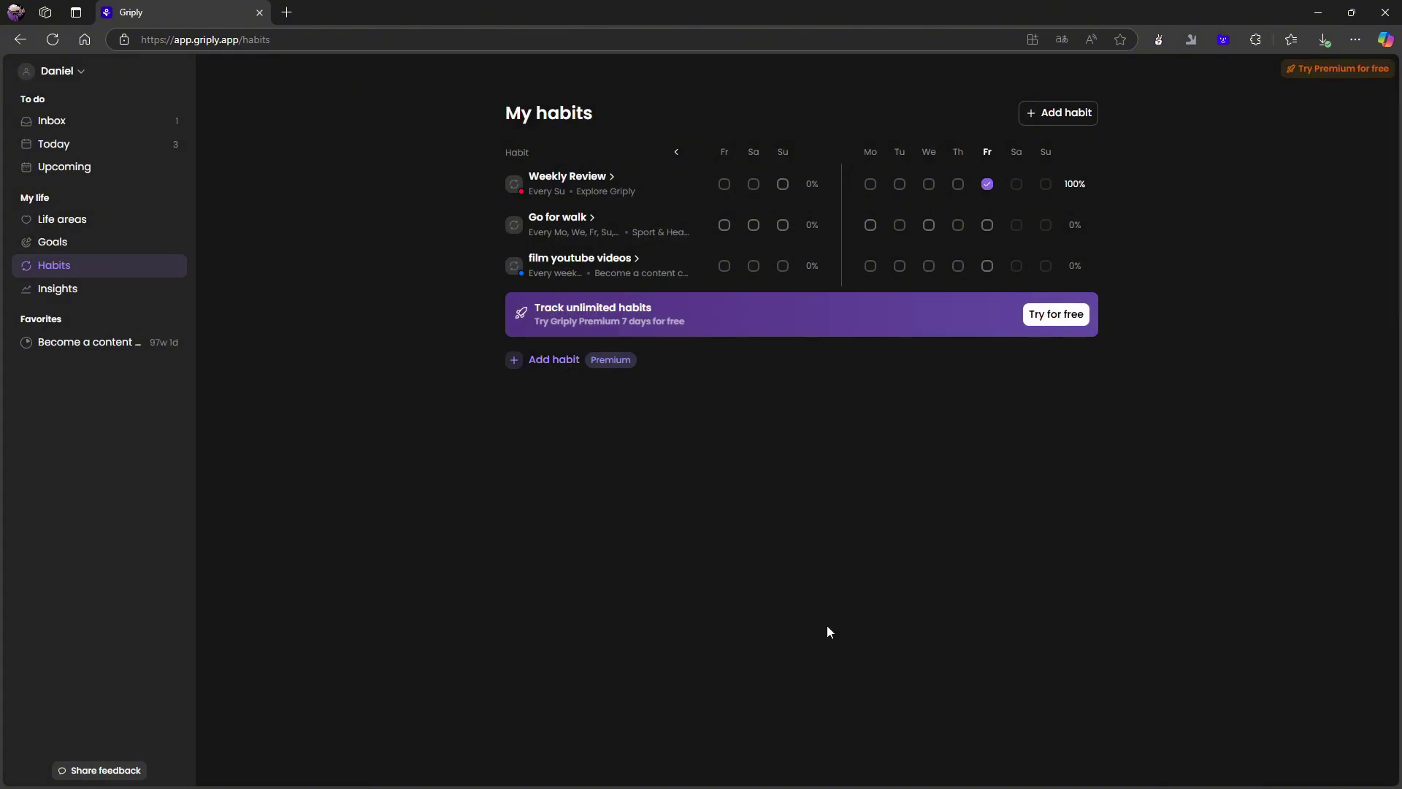
Open Insights and compare the goal progress charts by quarter, week and month, ending on the yearly view.
click(57, 289)
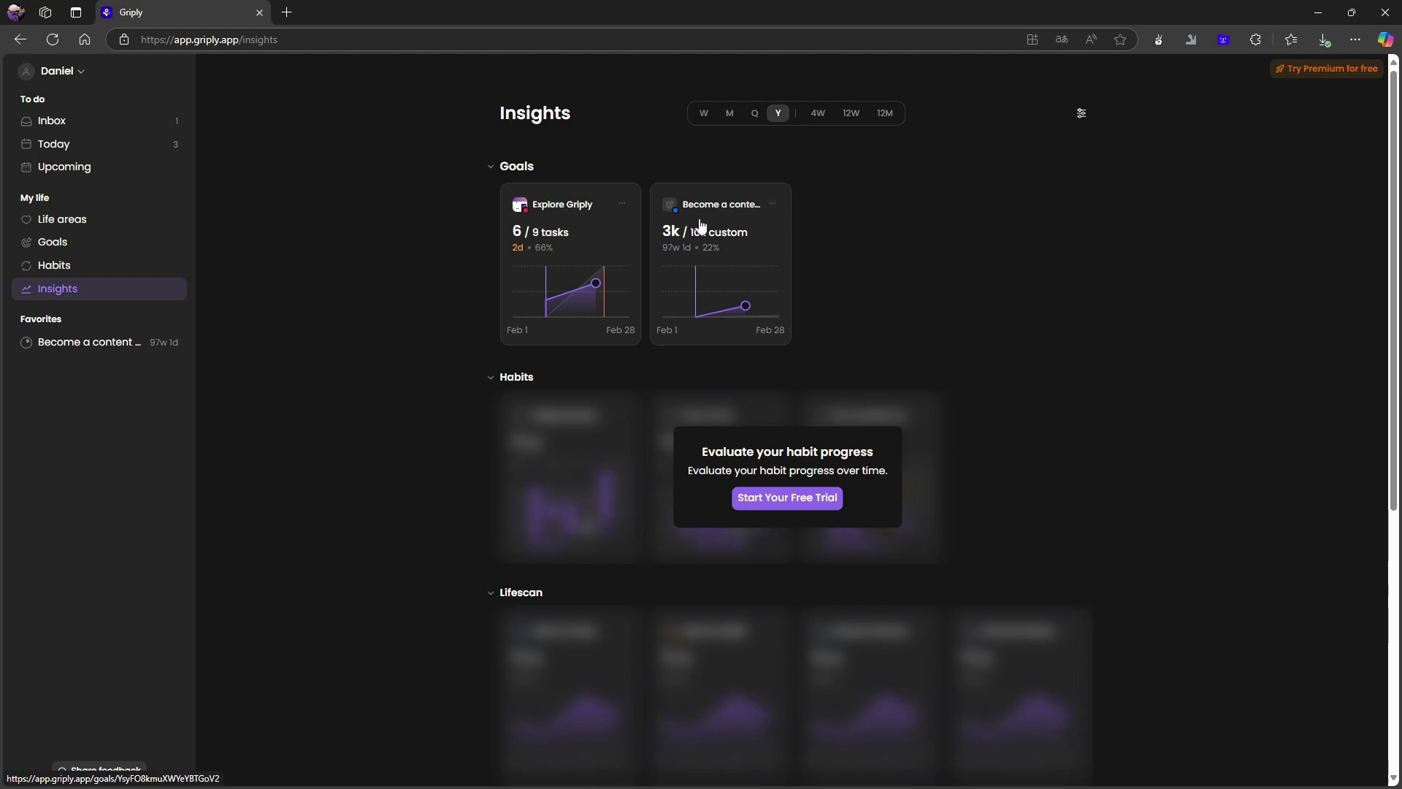
click(754, 114)
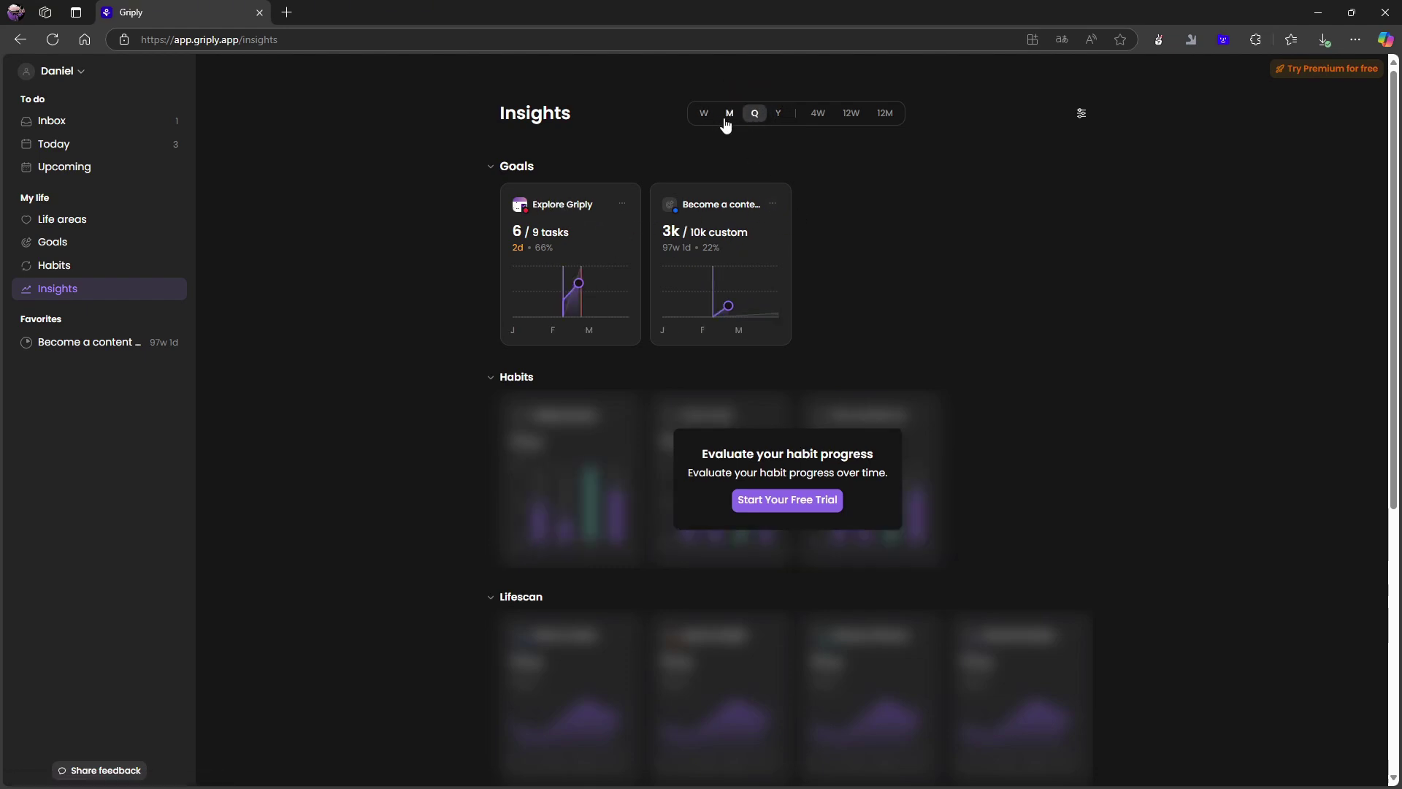
click(705, 120)
click(732, 124)
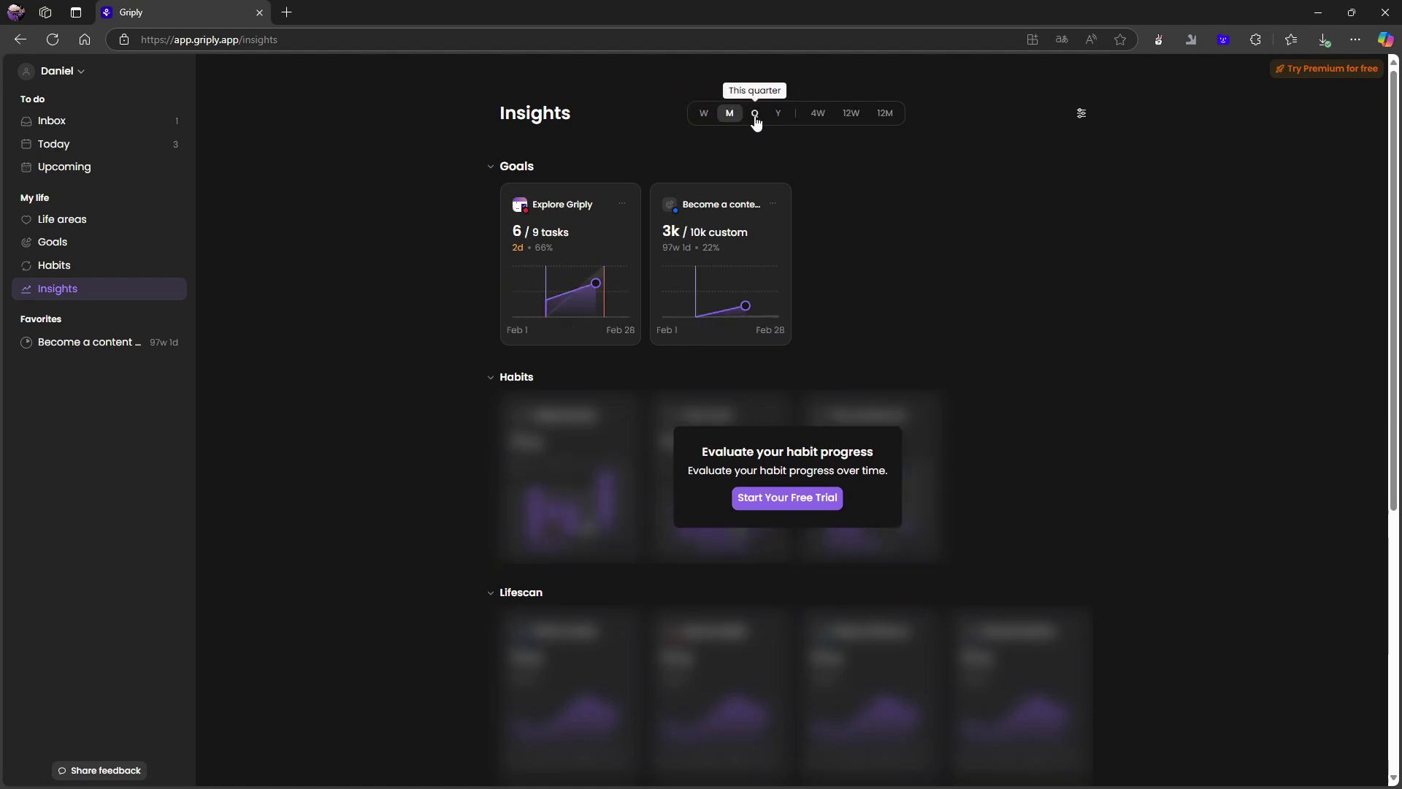
click(754, 119)
click(777, 119)
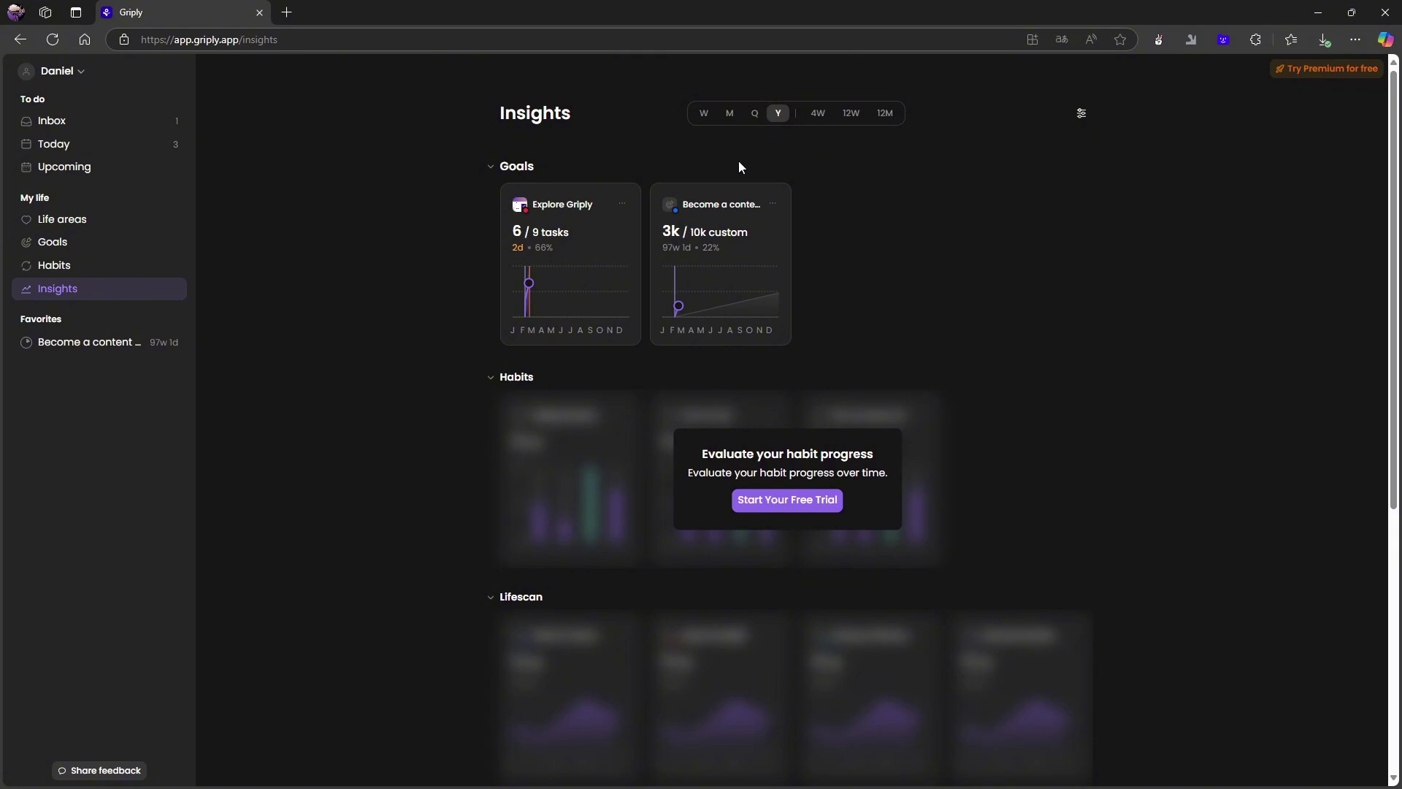
Look through the Habits and Lifescan sections of the Insights page, ending back at the Goals charts.
scroll(563, 503, down, 4)
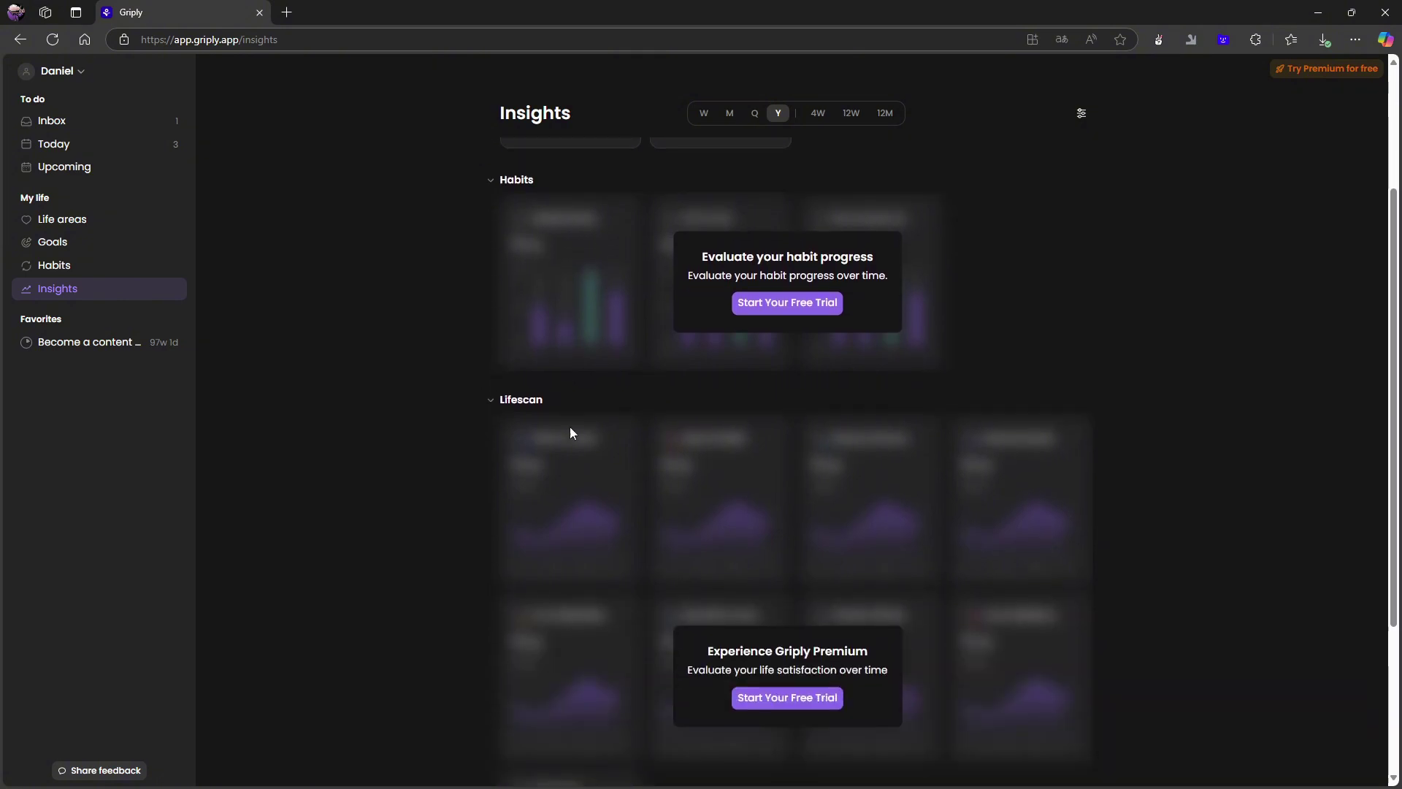
scroll(572, 437, down, 1)
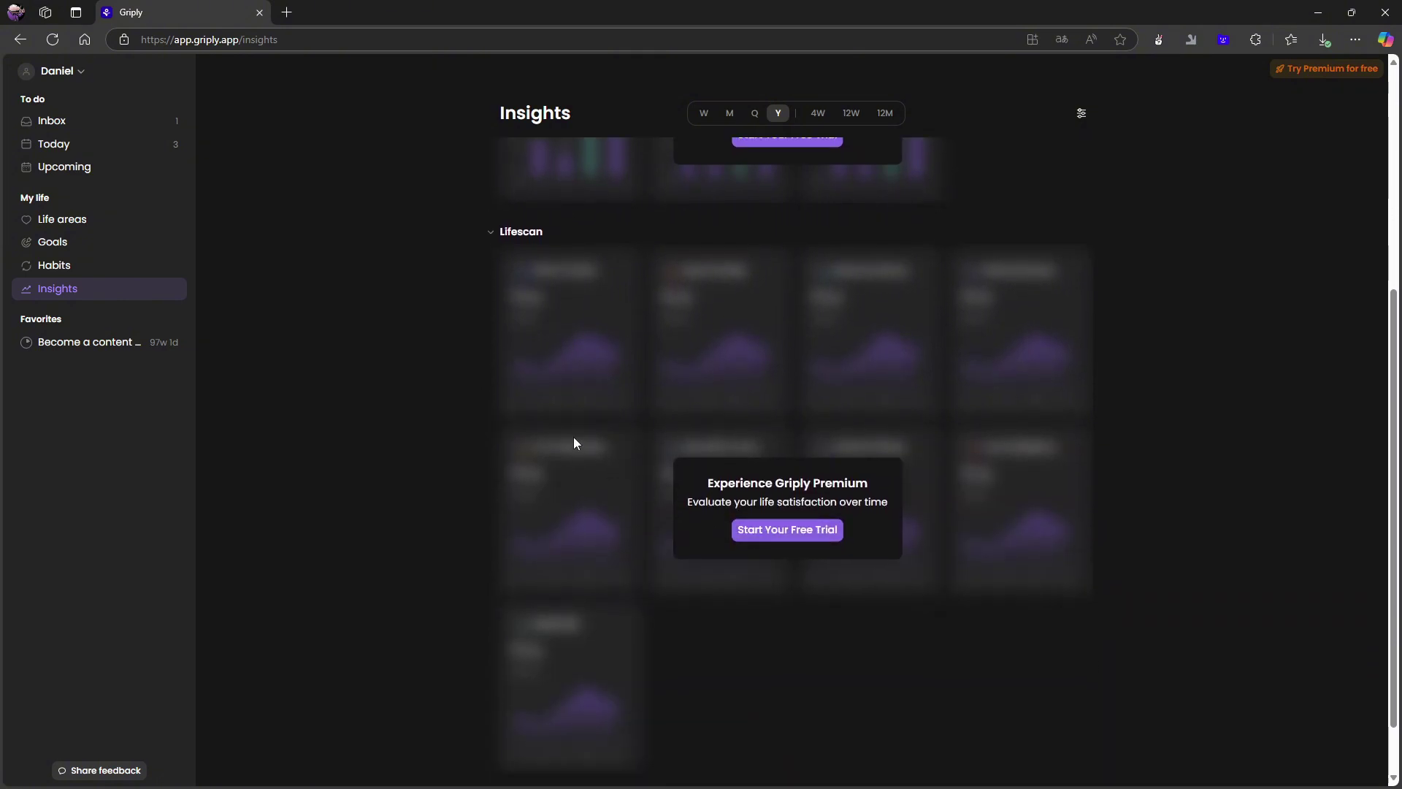
scroll(580, 433, up, 5)
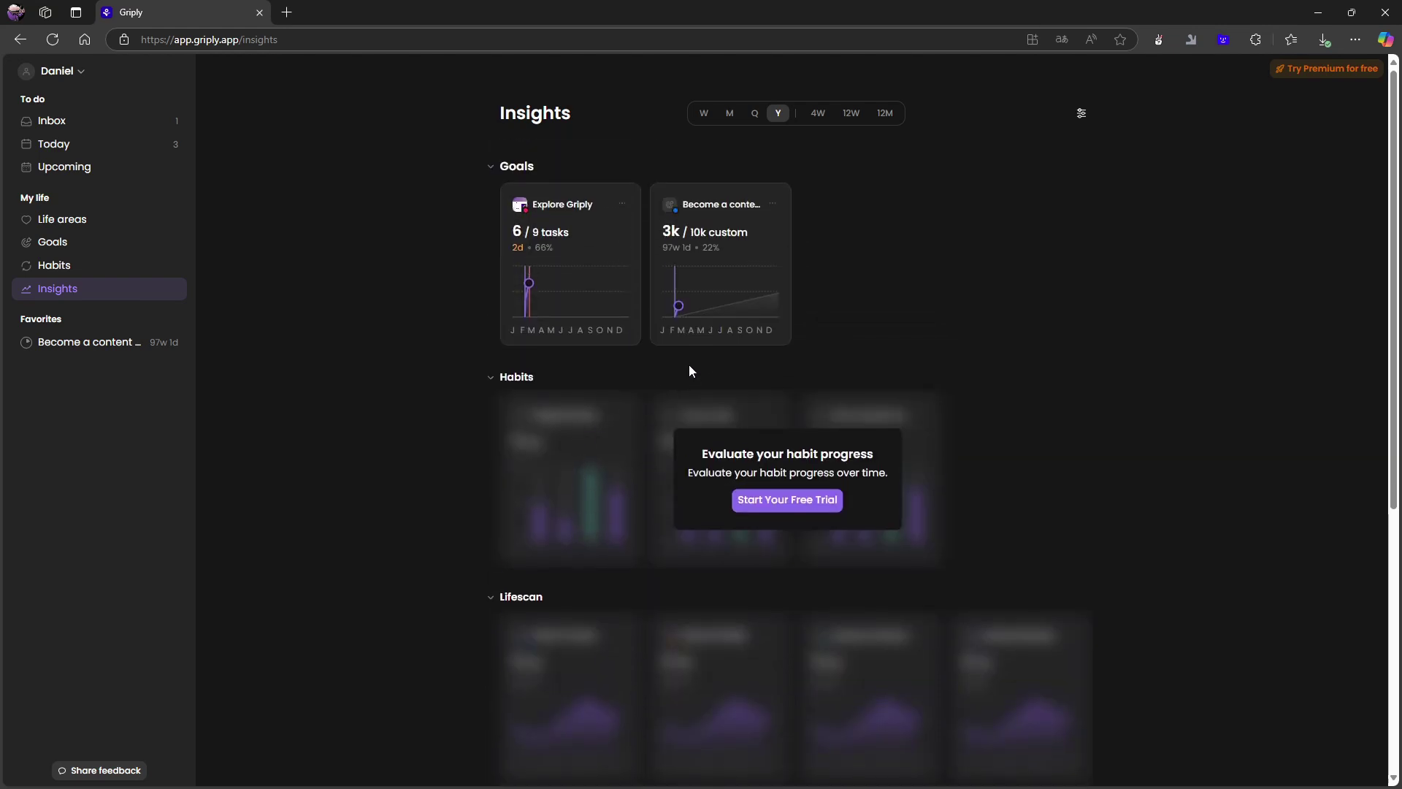